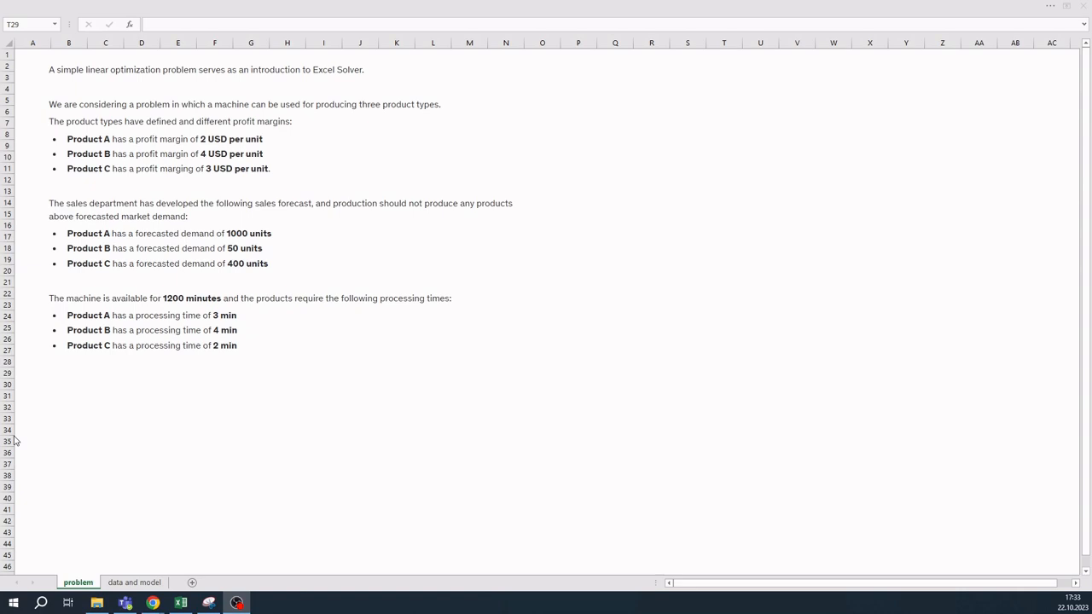
# Switch to Paint and resize and place its window beside the product problem text so both stay readable
pyautogui.click(13, 436)
pyautogui.click(265, 604)
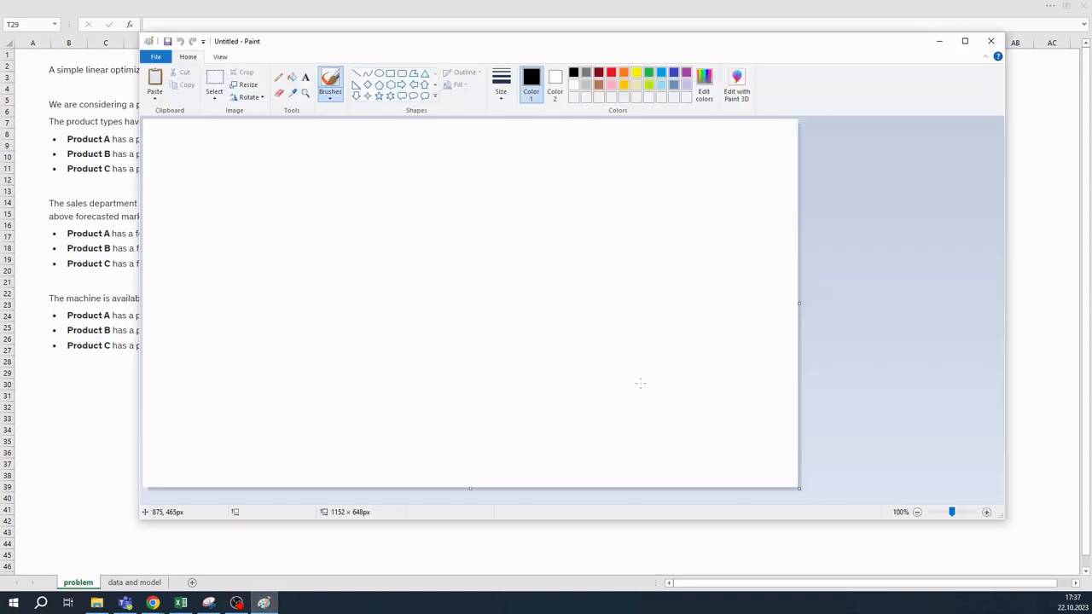
pyautogui.moveTo(639, 43); pyautogui.dragTo(696, 82)
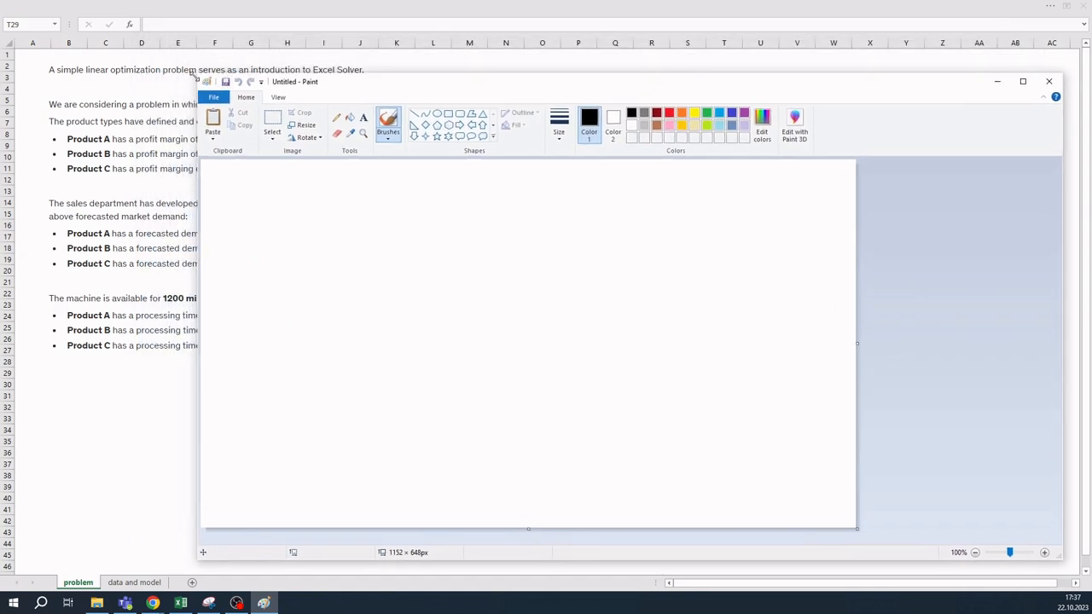
pyautogui.moveTo(196, 75); pyautogui.dragTo(397, 119)
pyautogui.moveTo(612, 134); pyautogui.dragTo(597, 69)
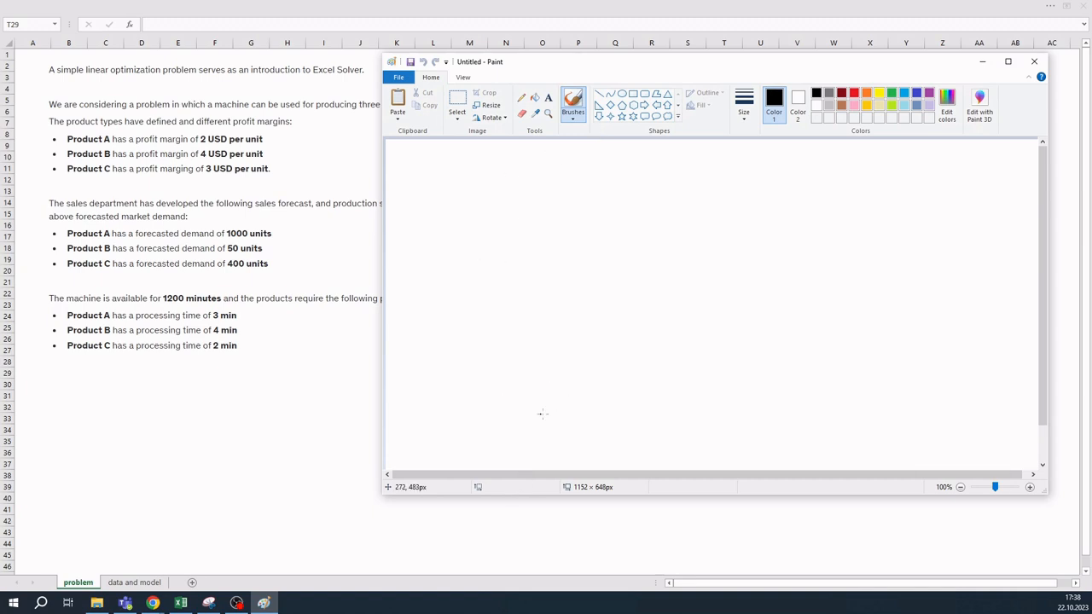
# Handwrite the integrality condition "x1 x2 x3 ∈ N" near the lower edge of the visible canvas
pyautogui.moveTo(582, 403)
pyautogui.mouseDown()
pyautogui.moveTo(553, 418)
pyautogui.moveTo(581, 422)
pyautogui.moveTo(579, 435)
pyautogui.mouseUp()
pyautogui.moveTo(630, 401)
pyautogui.mouseDown()
pyautogui.moveTo(604, 428)
pyautogui.moveTo(648, 441)
pyautogui.mouseUp()
pyautogui.moveTo(684, 402)
pyautogui.mouseDown()
pyautogui.moveTo(664, 423)
pyautogui.moveTo(692, 433)
pyautogui.moveTo(685, 440)
pyautogui.mouseUp()
pyautogui.click(236, 603)
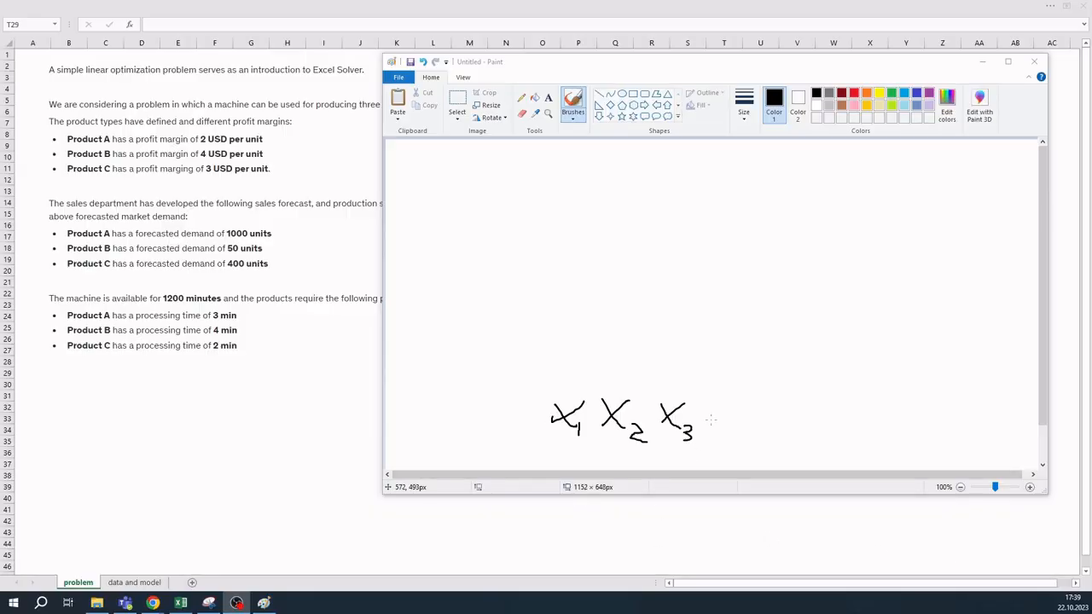
pyautogui.moveTo(755, 395)
pyautogui.mouseDown()
pyautogui.moveTo(747, 443)
pyautogui.moveTo(740, 414)
pyautogui.moveTo(757, 413)
pyautogui.moveTo(784, 438)
pyautogui.mouseUp()
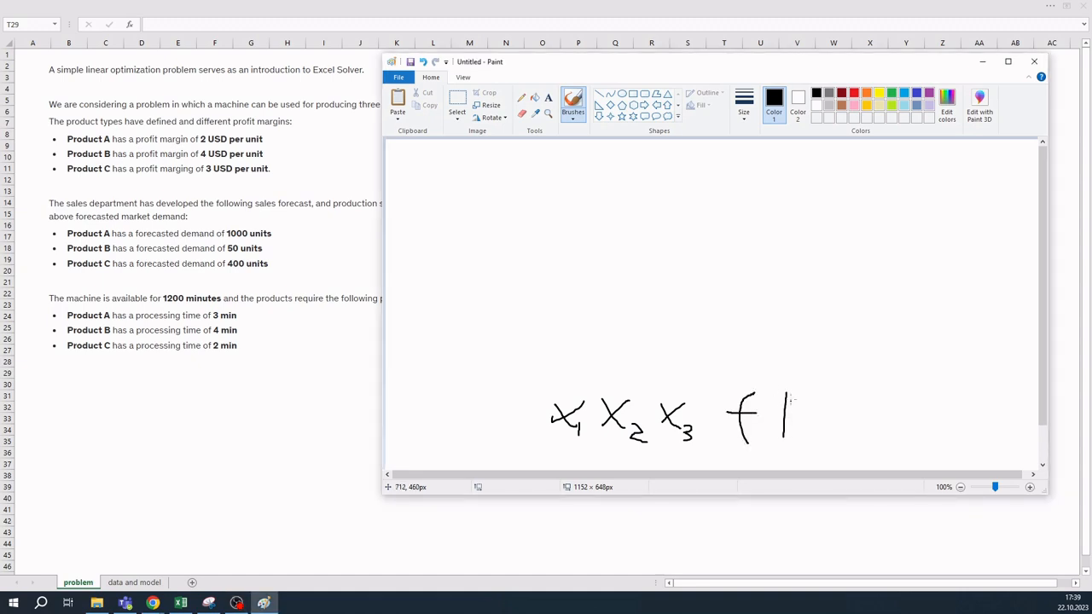
pyautogui.moveTo(792, 394)
pyautogui.mouseDown()
pyautogui.moveTo(793, 436)
pyautogui.moveTo(811, 417)
pyautogui.moveTo(818, 424)
pyautogui.mouseUp()
pyautogui.hotkey('alt', 'Tab')
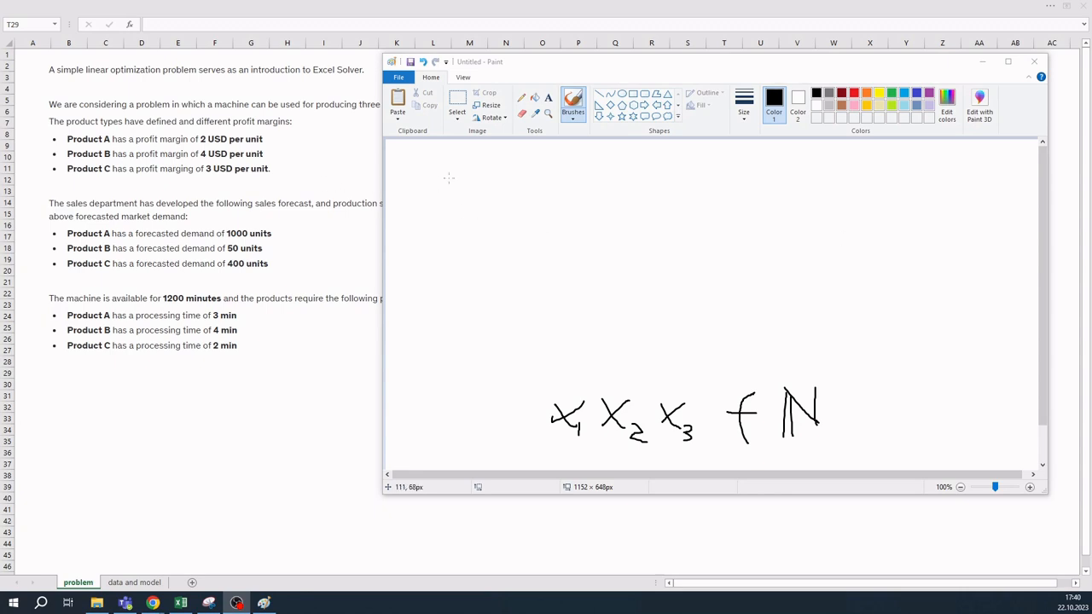
# Handwrite the objective function "P1X1 + P2X2 + P3X3" near the upper edge of the canvas
pyautogui.moveTo(510, 183)
pyautogui.mouseDown()
pyautogui.moveTo(505, 226)
pyautogui.moveTo(511, 180)
pyautogui.moveTo(524, 198)
pyautogui.moveTo(504, 202)
pyautogui.moveTo(522, 227)
pyautogui.mouseUp()
pyautogui.moveTo(552, 185); pyautogui.dragTo(534, 210)
pyautogui.moveTo(536, 186)
pyautogui.mouseDown()
pyautogui.moveTo(558, 225)
pyautogui.moveTo(597, 202)
pyautogui.moveTo(590, 213)
pyautogui.moveTo(621, 229)
pyautogui.mouseUp()
pyautogui.moveTo(617, 195)
pyautogui.mouseDown()
pyautogui.moveTo(628, 190)
pyautogui.moveTo(621, 206)
pyautogui.moveTo(640, 235)
pyautogui.mouseUp()
pyautogui.moveTo(671, 198)
pyautogui.mouseDown()
pyautogui.moveTo(643, 228)
pyautogui.moveTo(677, 246)
pyautogui.moveTo(706, 214)
pyautogui.mouseUp()
pyautogui.moveTo(699, 210)
pyautogui.mouseDown()
pyautogui.moveTo(702, 223)
pyautogui.moveTo(726, 191)
pyautogui.moveTo(733, 210)
pyautogui.moveTo(717, 212)
pyautogui.moveTo(739, 206)
pyautogui.moveTo(710, 210)
pyautogui.moveTo(749, 230)
pyautogui.moveTo(739, 239)
pyautogui.mouseUp()
pyautogui.moveTo(788, 196)
pyautogui.mouseDown()
pyautogui.moveTo(764, 229)
pyautogui.moveTo(783, 224)
pyautogui.moveTo(787, 246)
pyautogui.mouseUp()
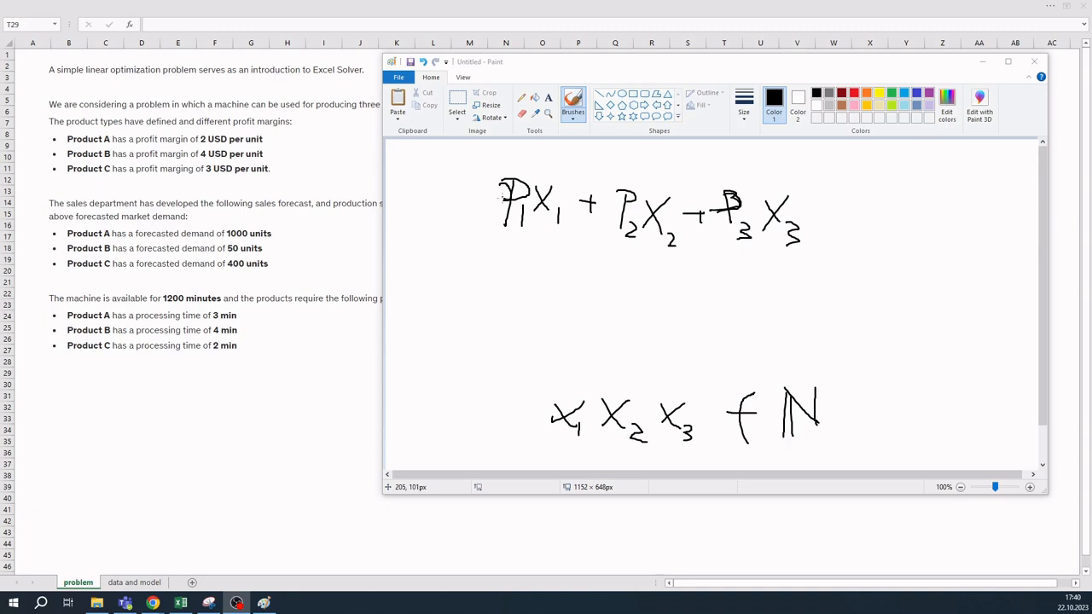
# Underline the profit coefficients P1, P2 and P3, and write "max" before the objective with "s.t." below it
pyautogui.moveTo(492, 236); pyautogui.dragTo(519, 235)
pyautogui.moveTo(610, 248); pyautogui.dragTo(644, 247)
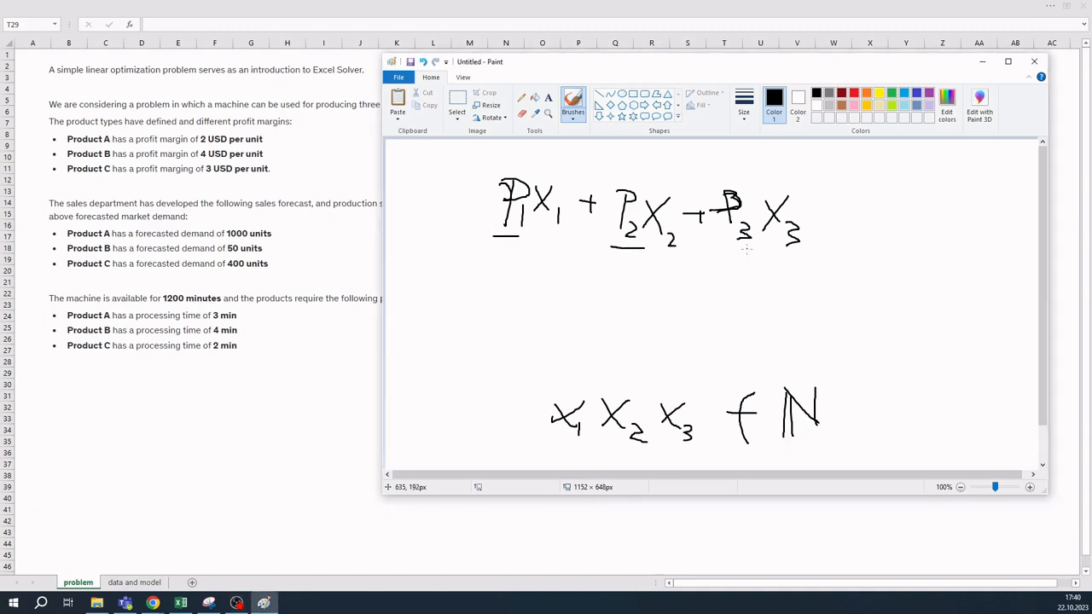
pyautogui.moveTo(726, 251); pyautogui.dragTo(759, 251)
pyautogui.hotkey('alt', 'Tab')
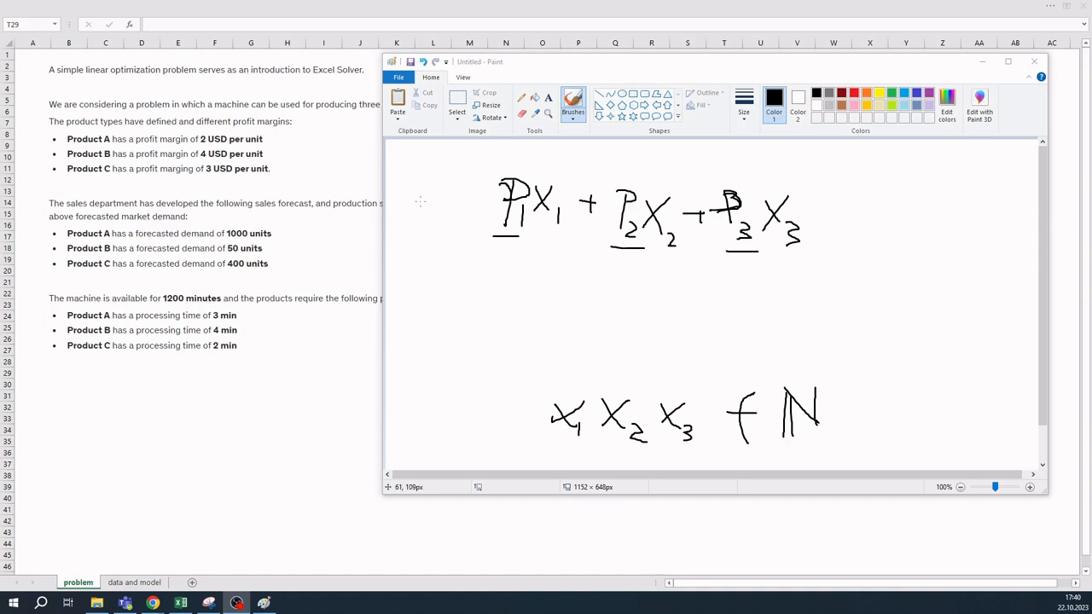
pyautogui.moveTo(409, 197)
pyautogui.mouseDown()
pyautogui.moveTo(411, 225)
pyautogui.moveTo(468, 219)
pyautogui.moveTo(404, 203)
pyautogui.moveTo(401, 220)
pyautogui.mouseUp()
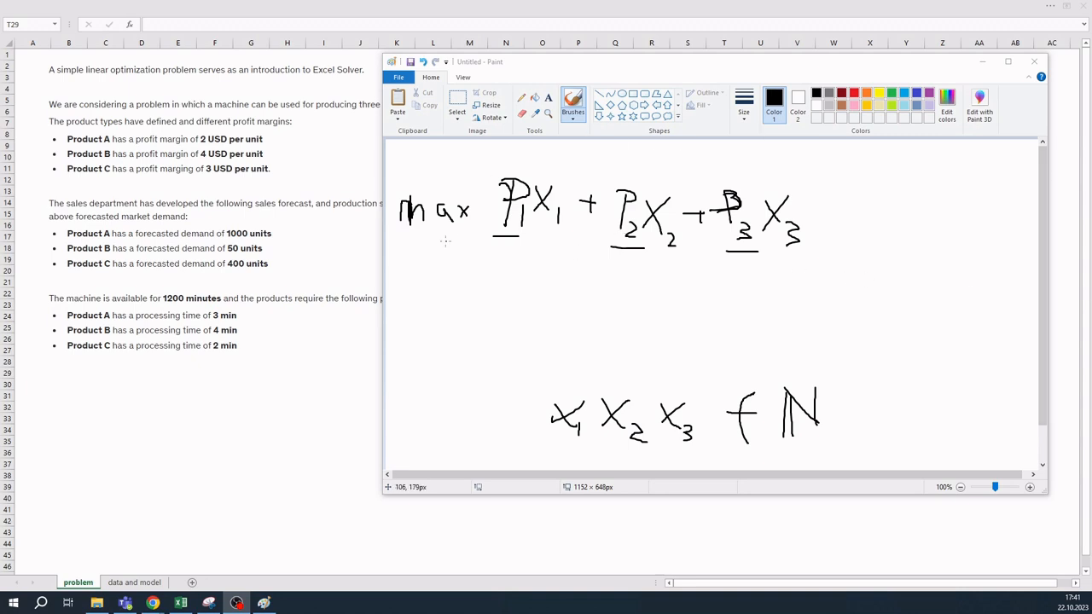
pyautogui.moveTo(452, 250)
pyautogui.mouseDown()
pyautogui.moveTo(441, 265)
pyautogui.moveTo(468, 264)
pyautogui.moveTo(468, 255)
pyautogui.mouseUp()
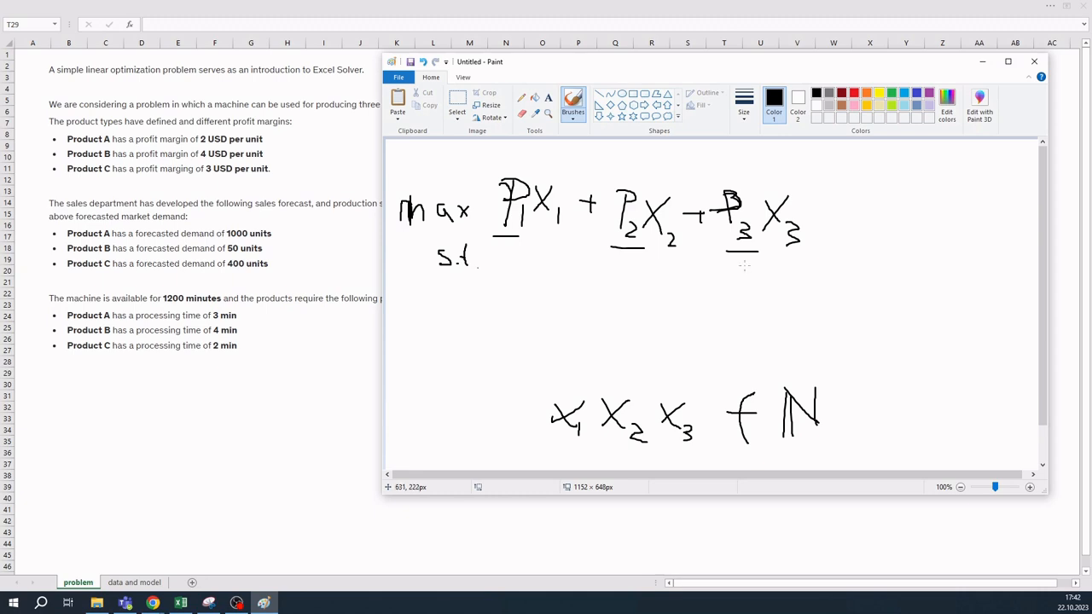
# Handwrite the demand constraints x1 ≤ D1, x2 ≤ D2 and x3 ≤ D3 below the objective and mark them with a vertical line
pyautogui.moveTo(745, 267)
pyautogui.mouseDown()
pyautogui.moveTo(732, 287)
pyautogui.moveTo(745, 287)
pyautogui.mouseUp()
pyautogui.moveTo(749, 288)
pyautogui.mouseDown()
pyautogui.moveTo(759, 273)
pyautogui.moveTo(799, 288)
pyautogui.moveTo(811, 271)
pyautogui.moveTo(797, 289)
pyautogui.moveTo(812, 292)
pyautogui.mouseUp()
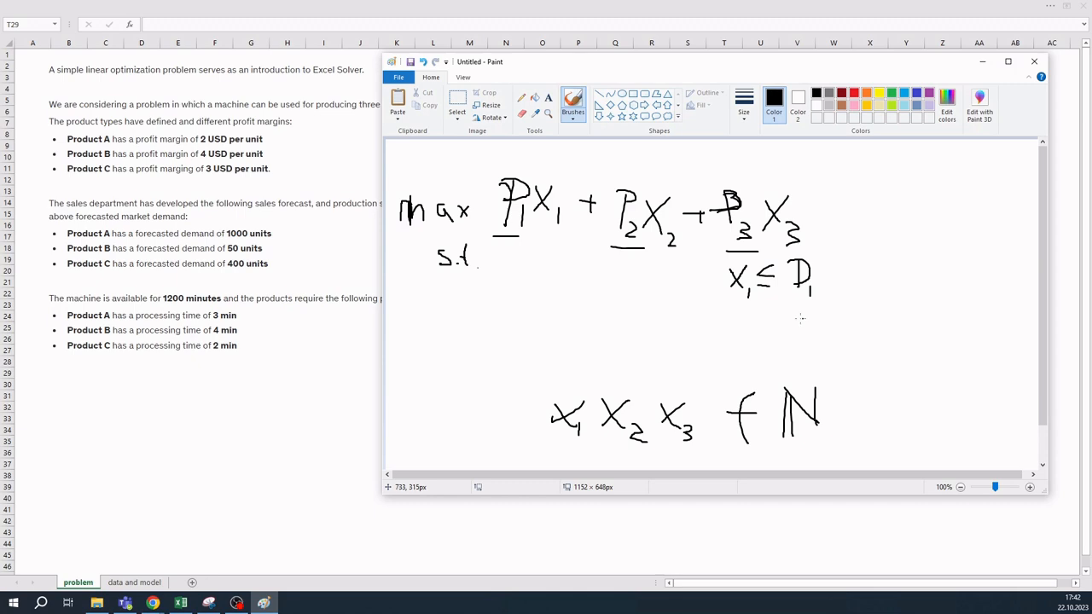
pyautogui.moveTo(731, 309)
pyautogui.mouseDown()
pyautogui.moveTo(754, 330)
pyautogui.moveTo(777, 323)
pyautogui.mouseUp()
pyautogui.moveTo(792, 302)
pyautogui.mouseDown()
pyautogui.moveTo(792, 329)
pyautogui.moveTo(808, 310)
pyautogui.moveTo(790, 328)
pyautogui.moveTo(821, 337)
pyautogui.mouseUp()
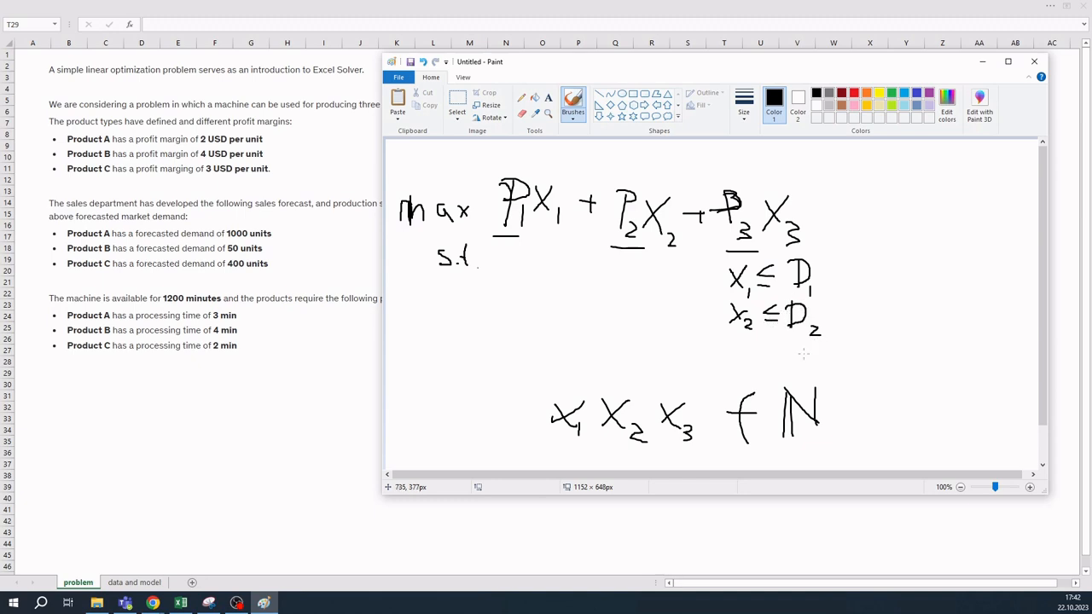
pyautogui.moveTo(727, 338)
pyautogui.mouseDown()
pyautogui.moveTo(739, 348)
pyautogui.moveTo(728, 348)
pyautogui.moveTo(749, 345)
pyautogui.moveTo(746, 355)
pyautogui.mouseUp()
pyautogui.moveTo(774, 335)
pyautogui.mouseDown()
pyautogui.moveTo(782, 351)
pyautogui.moveTo(805, 343)
pyautogui.moveTo(798, 353)
pyautogui.mouseUp()
pyautogui.moveTo(811, 328); pyautogui.dragTo(820, 337)
pyautogui.moveTo(815, 351); pyautogui.dragTo(815, 365)
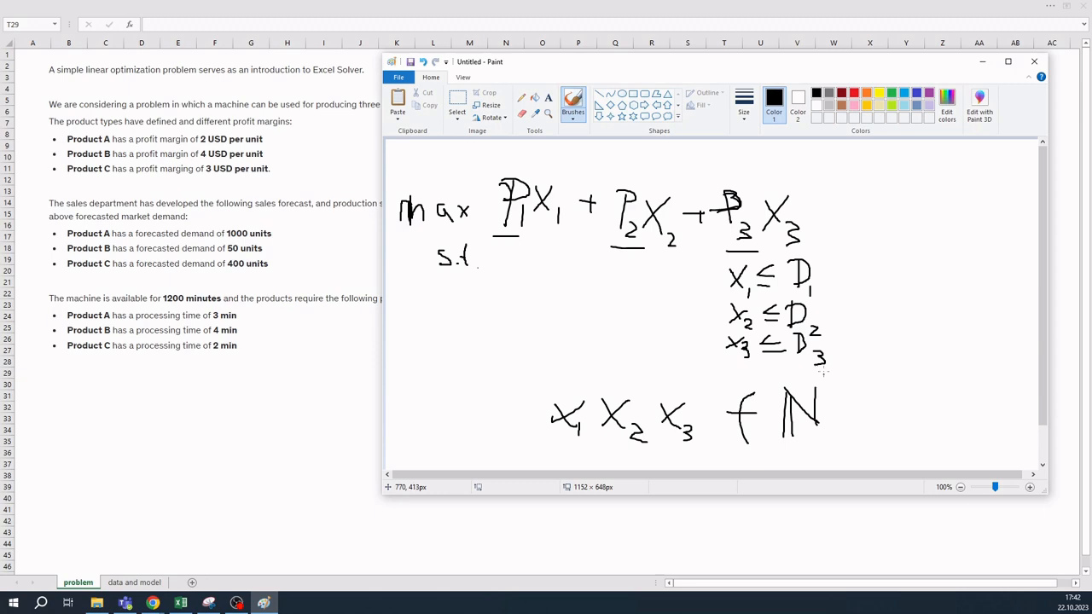
pyautogui.moveTo(855, 263); pyautogui.dragTo(856, 358)
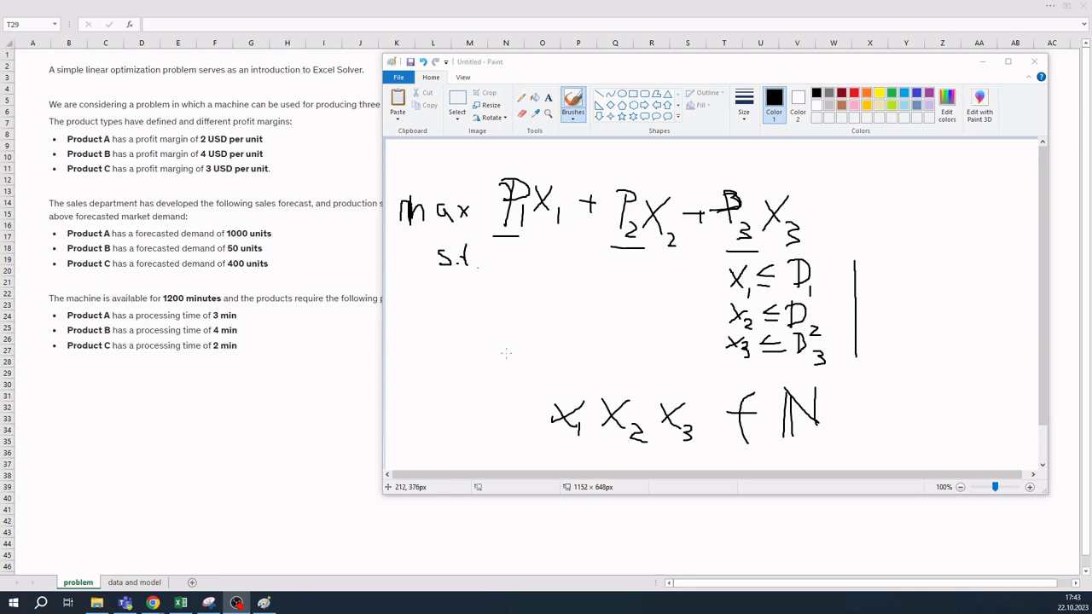
# Handwrite the capacity constraint "t1x1 + t2x2 + t3x3 ≤ C" and draw a box around the variables x1, x2, x3
pyautogui.moveTo(506, 354)
pyautogui.mouseDown()
pyautogui.moveTo(504, 376)
pyautogui.moveTo(555, 366)
pyautogui.moveTo(577, 375)
pyautogui.moveTo(581, 367)
pyautogui.moveTo(587, 381)
pyautogui.moveTo(605, 367)
pyautogui.moveTo(595, 378)
pyautogui.mouseUp()
pyautogui.moveTo(595, 362)
pyautogui.mouseDown()
pyautogui.moveTo(631, 383)
pyautogui.moveTo(671, 365)
pyautogui.moveTo(665, 373)
pyautogui.moveTo(695, 373)
pyautogui.moveTo(688, 380)
pyautogui.moveTo(794, 374)
pyautogui.moveTo(808, 384)
pyautogui.mouseUp()
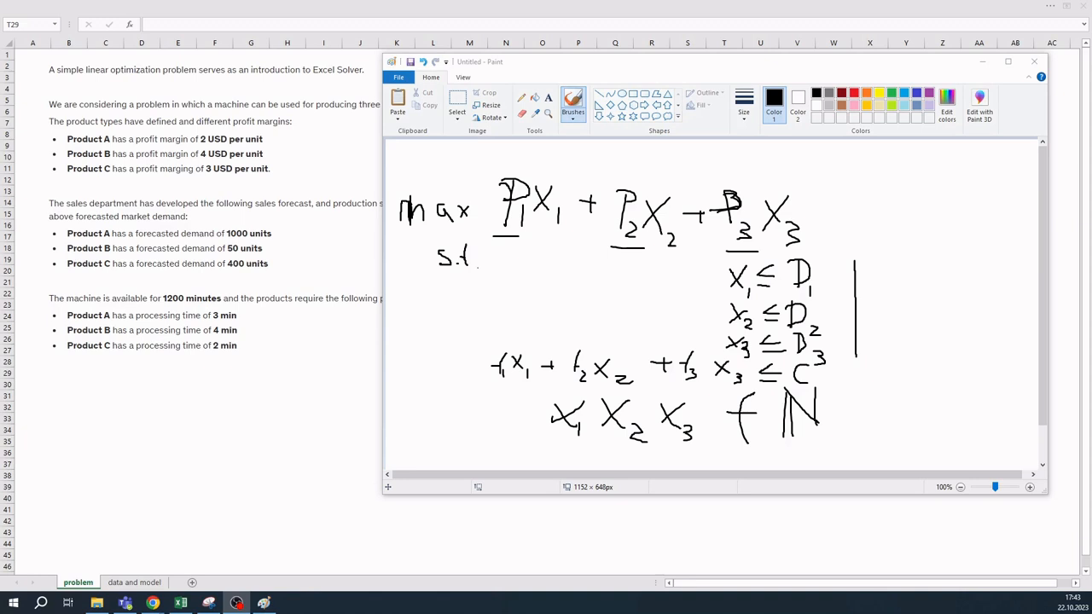
pyautogui.click(542, 441)
pyautogui.moveTo(543, 441)
pyautogui.mouseDown()
pyautogui.moveTo(701, 444)
pyautogui.moveTo(687, 396)
pyautogui.moveTo(621, 393)
pyautogui.moveTo(543, 393)
pyautogui.moveTo(543, 441)
pyautogui.mouseUp()
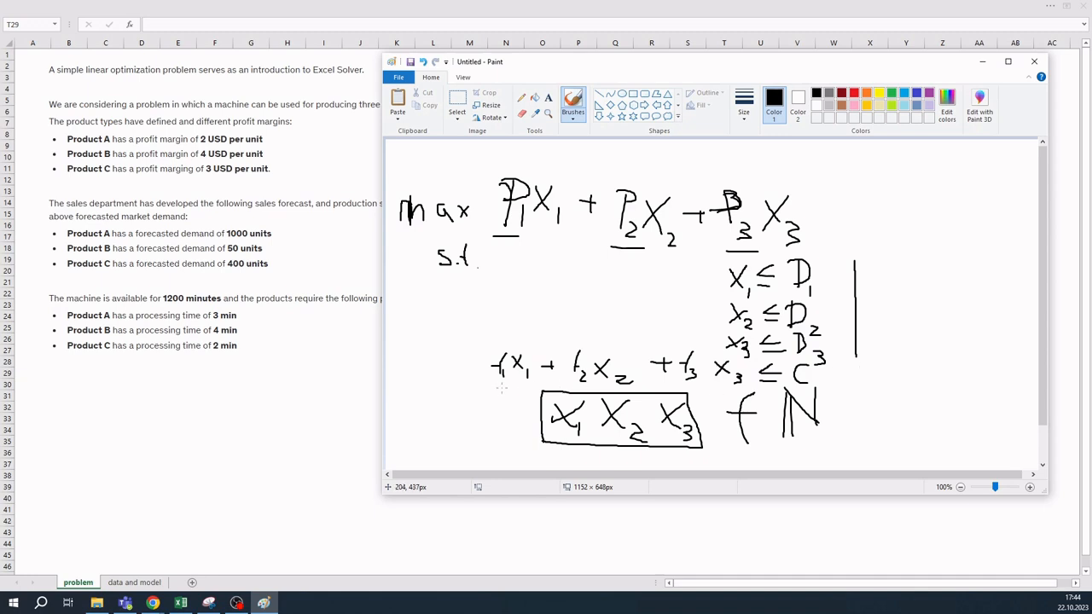
# Underline the processing time coefficients t1, t2 and t3 in the capacity constraint
pyautogui.moveTo(567, 386); pyautogui.dragTo(596, 388)
pyautogui.moveTo(683, 386); pyautogui.dragTo(704, 389)
pyautogui.click(237, 603)
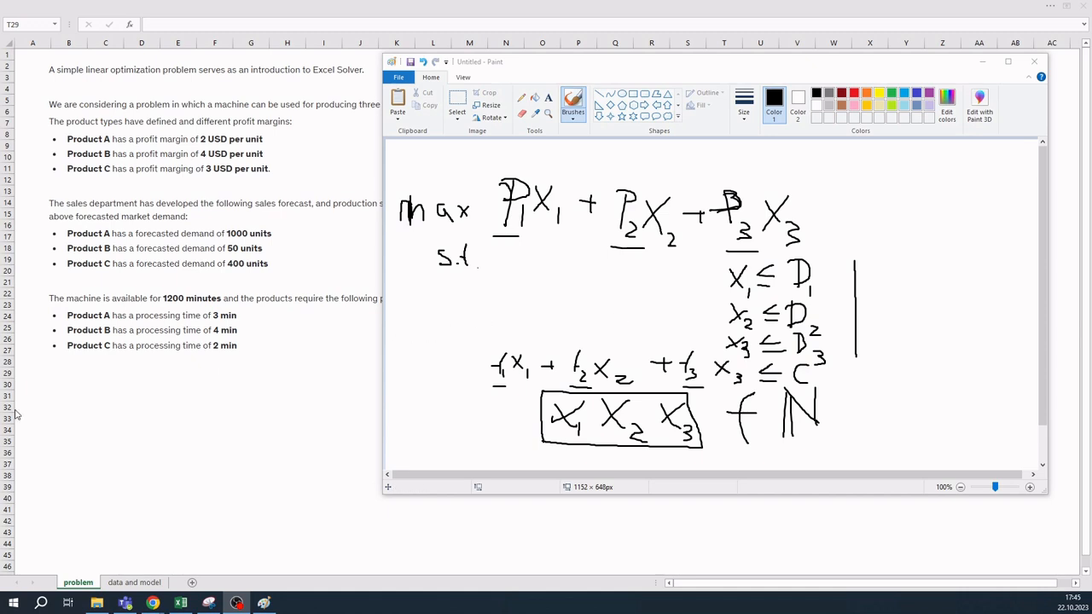
# Show the "data and model" sheet in Excel and place the Paint formulation beside its data tables
pyautogui.click(142, 583)
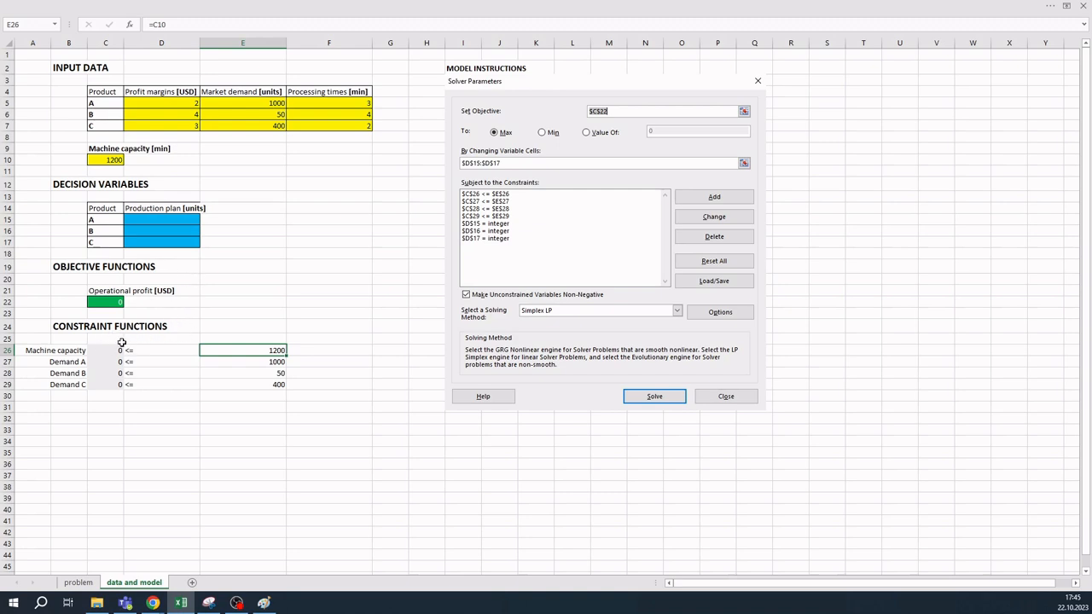
pyautogui.hotkey('alt', 'Tab')
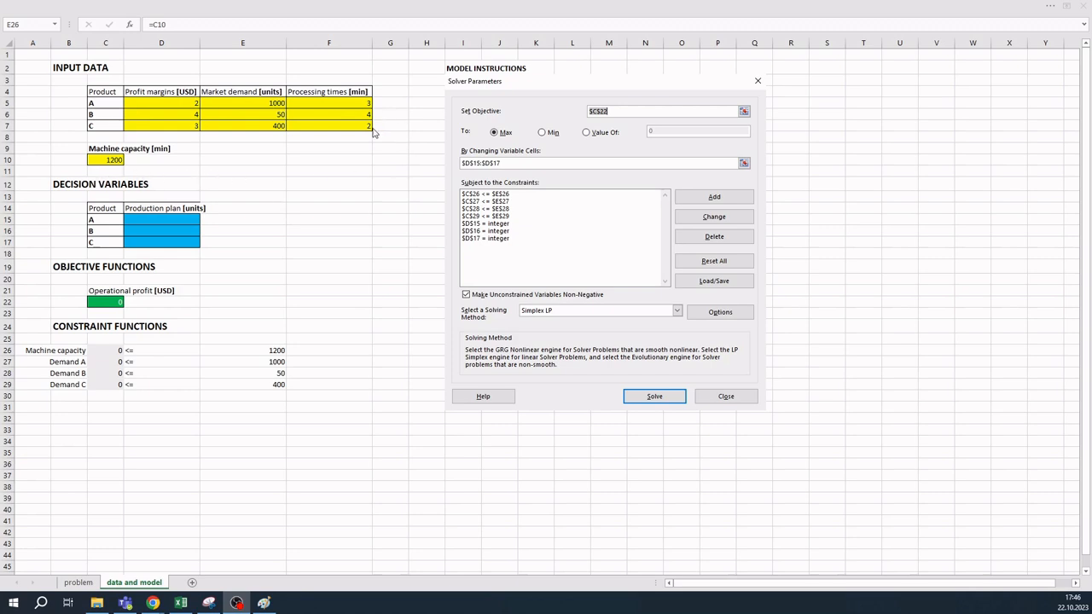
pyautogui.click(263, 606)
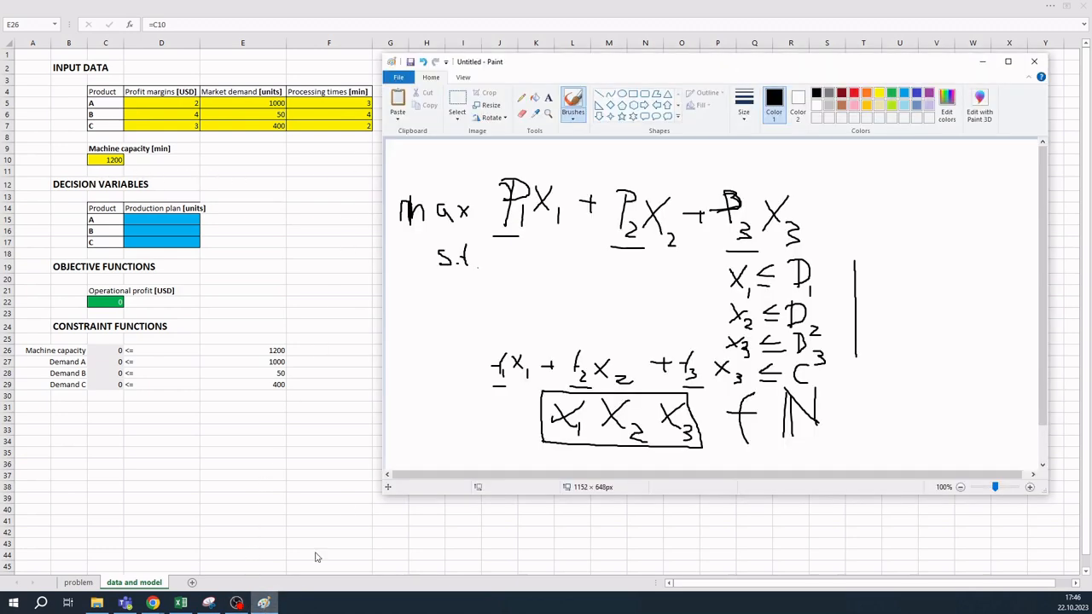
pyautogui.moveTo(577, 34); pyautogui.dragTo(612, 66)
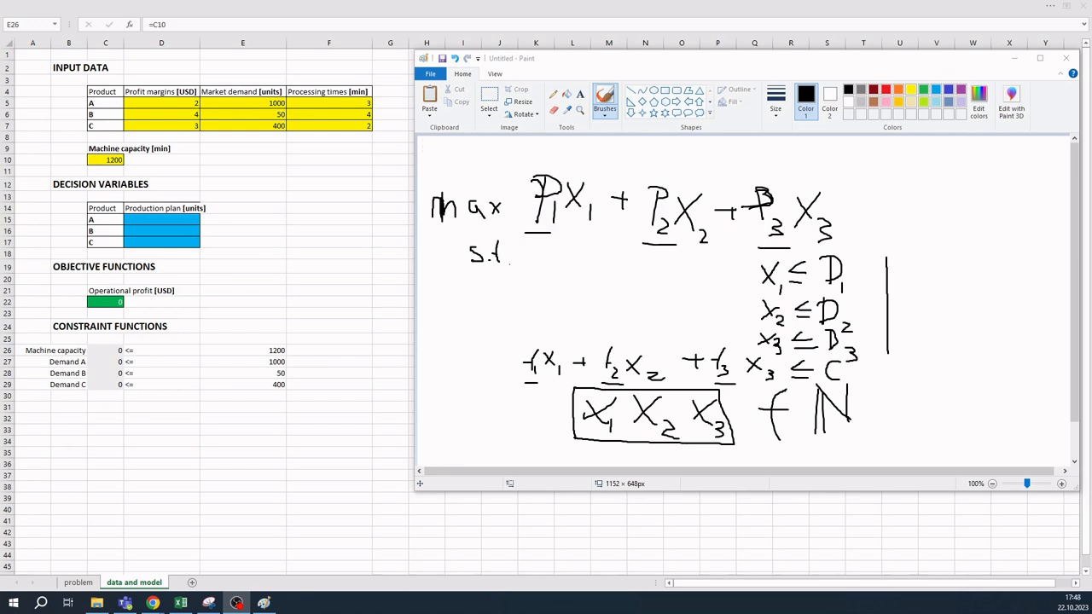
# Return to the Excel model and select the production plan decision cells D15:D17
pyautogui.click(291, 233)
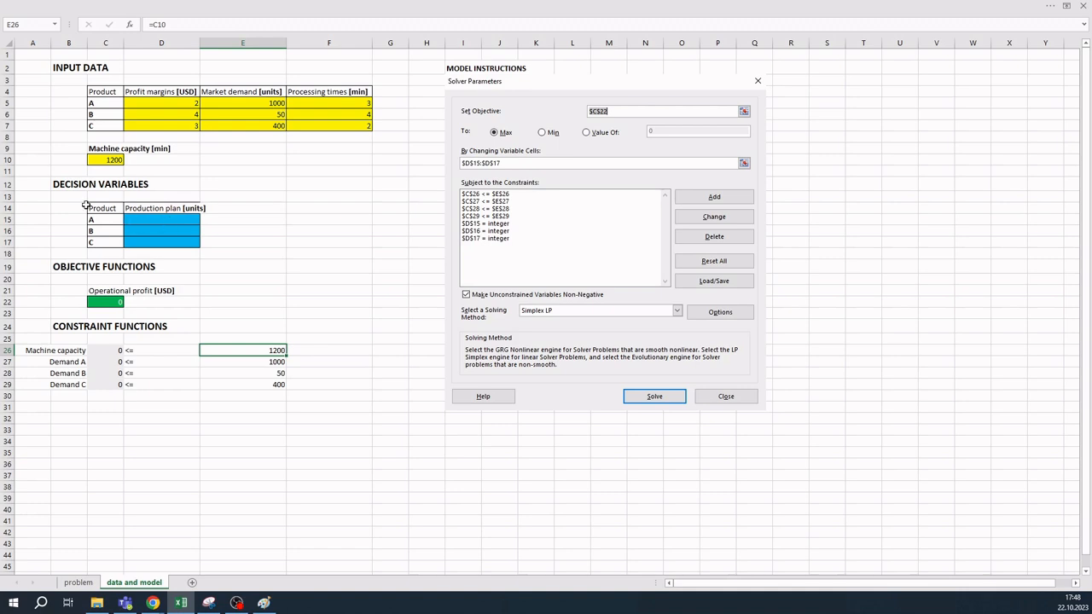
pyautogui.click(154, 216)
pyautogui.moveTo(153, 216); pyautogui.dragTo(146, 245)
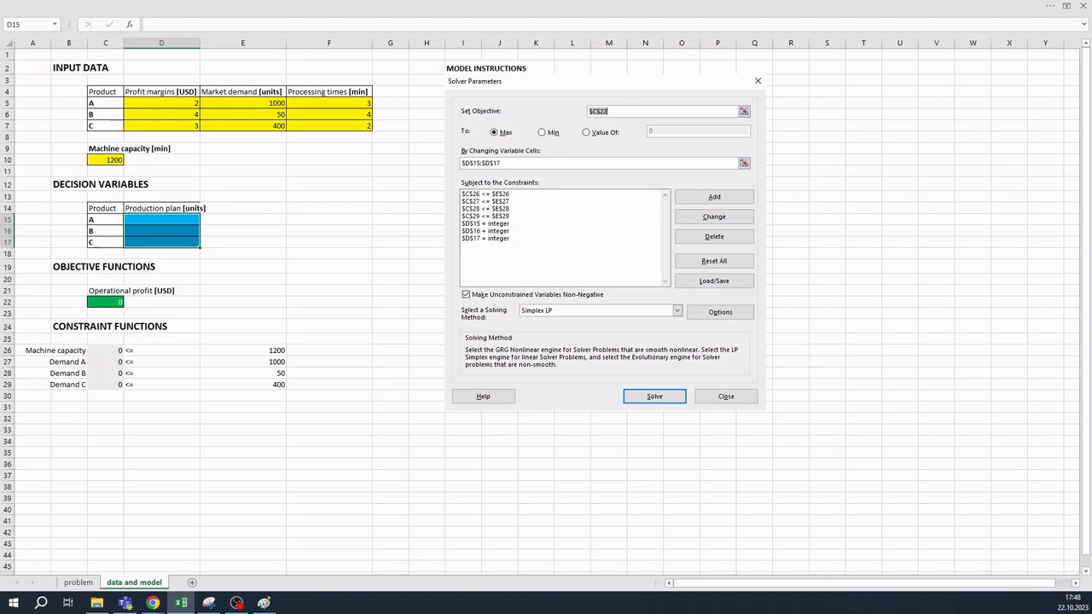
pyautogui.hotkey('alt', 'Tab')
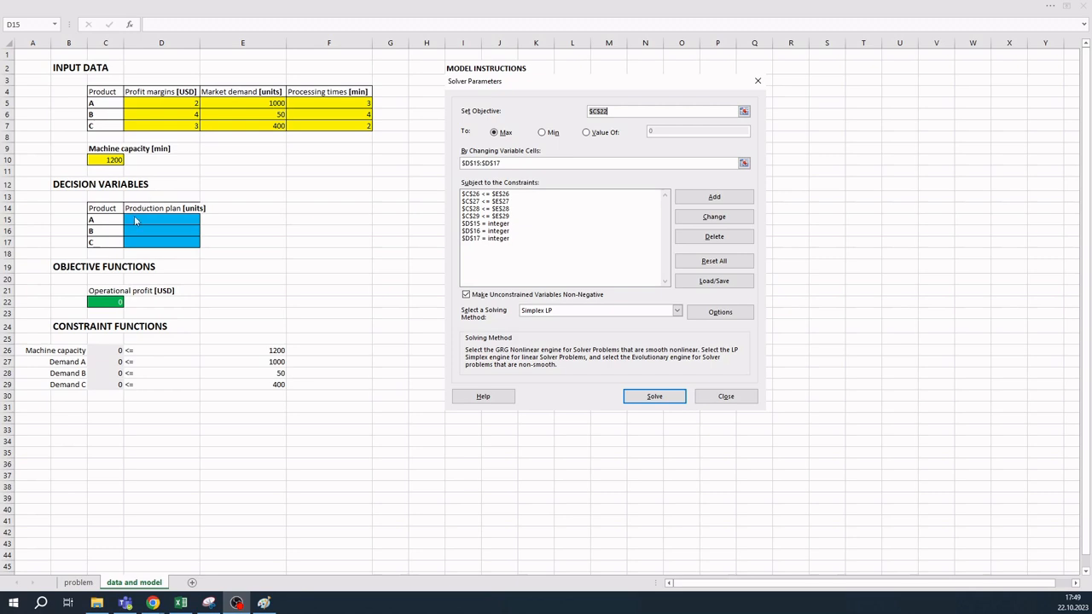
# Examine which cells the operational profit formula in C22 refers to
pyautogui.click(109, 298)
pyautogui.click(120, 304)
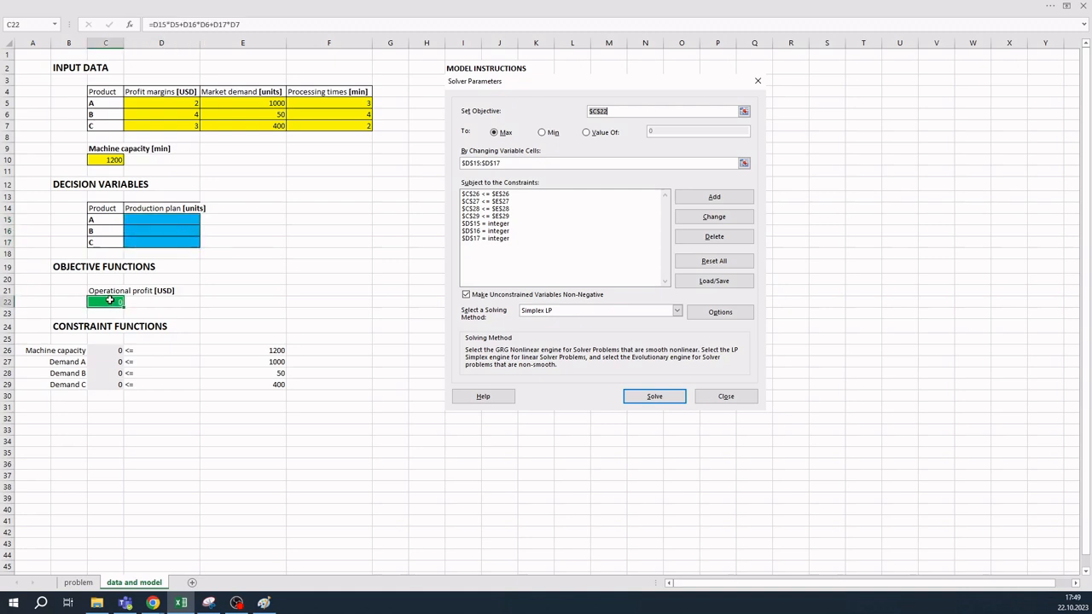
pyautogui.click(264, 23)
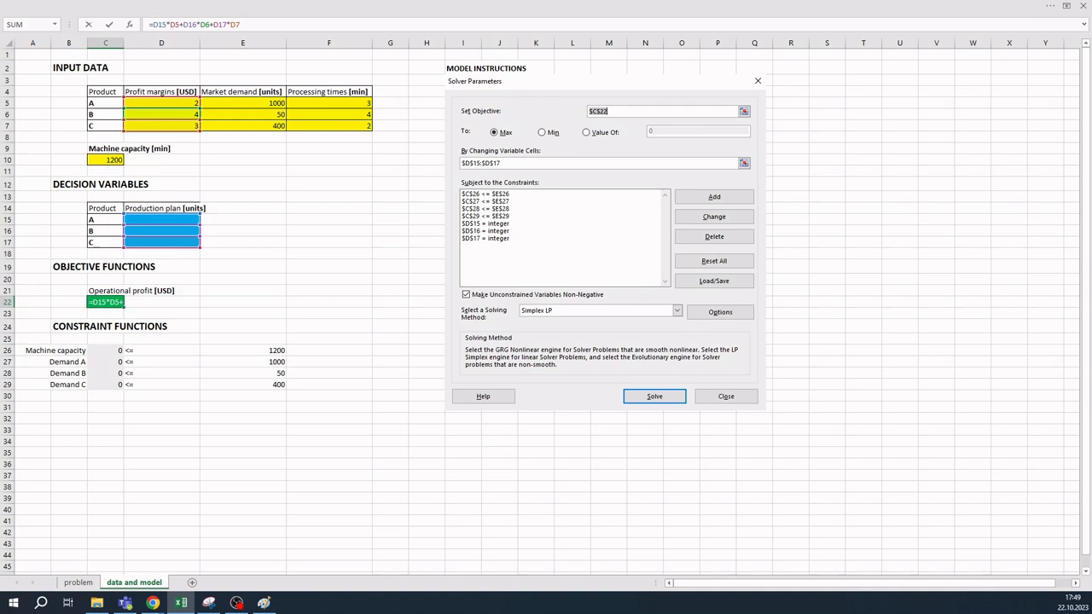
pyautogui.click(236, 603)
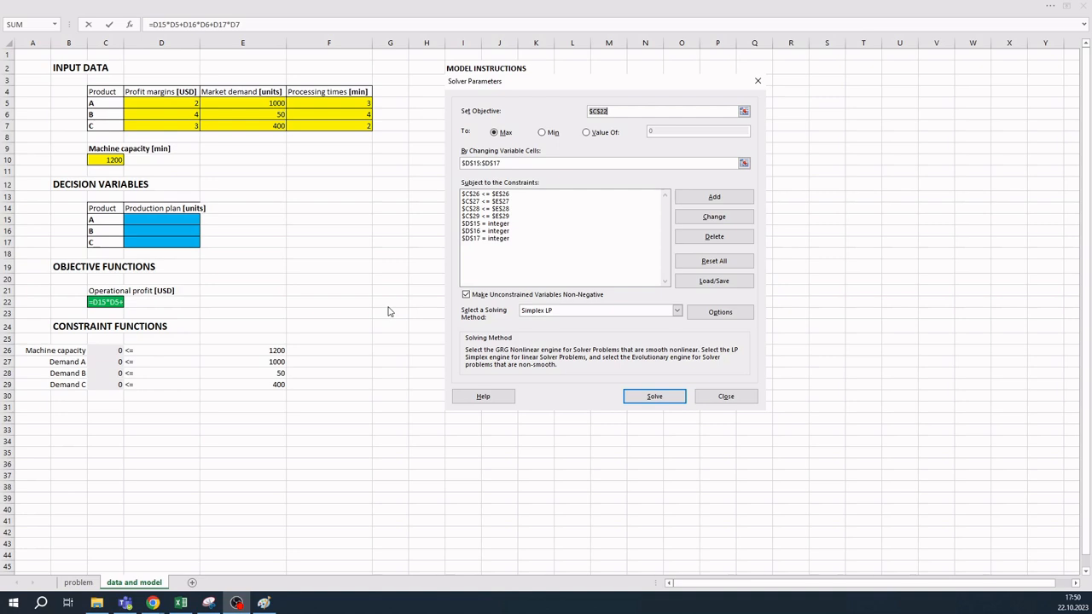
# Examine the machine capacity constraint formula in C26 and compare it with the handwritten constraints in Paint
pyautogui.moveTo(115, 349); pyautogui.dragTo(111, 384)
pyautogui.click(114, 352)
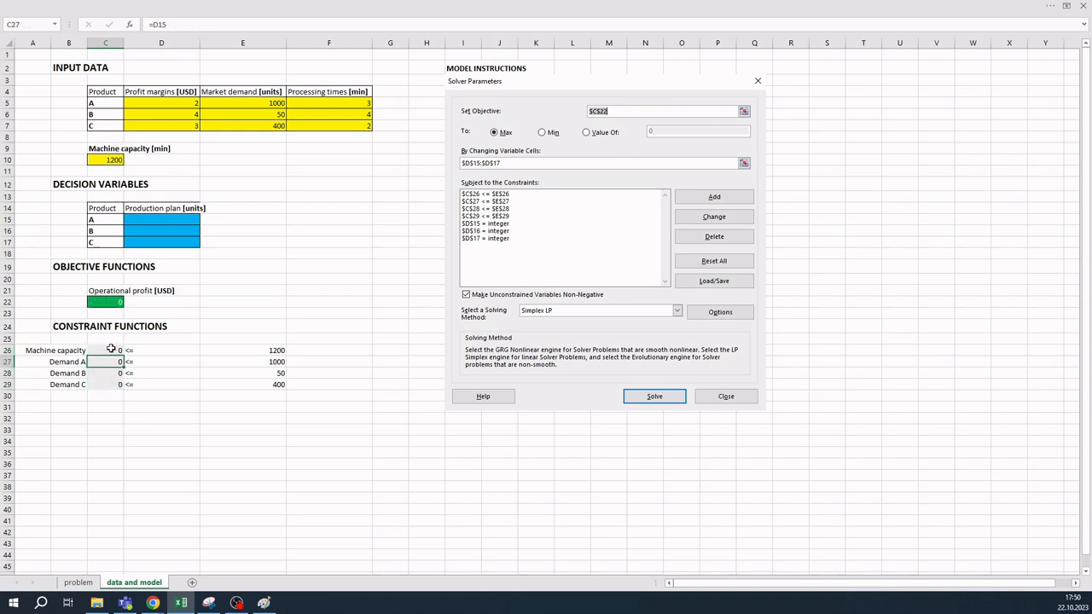
pyautogui.click(115, 360)
pyautogui.click(116, 350)
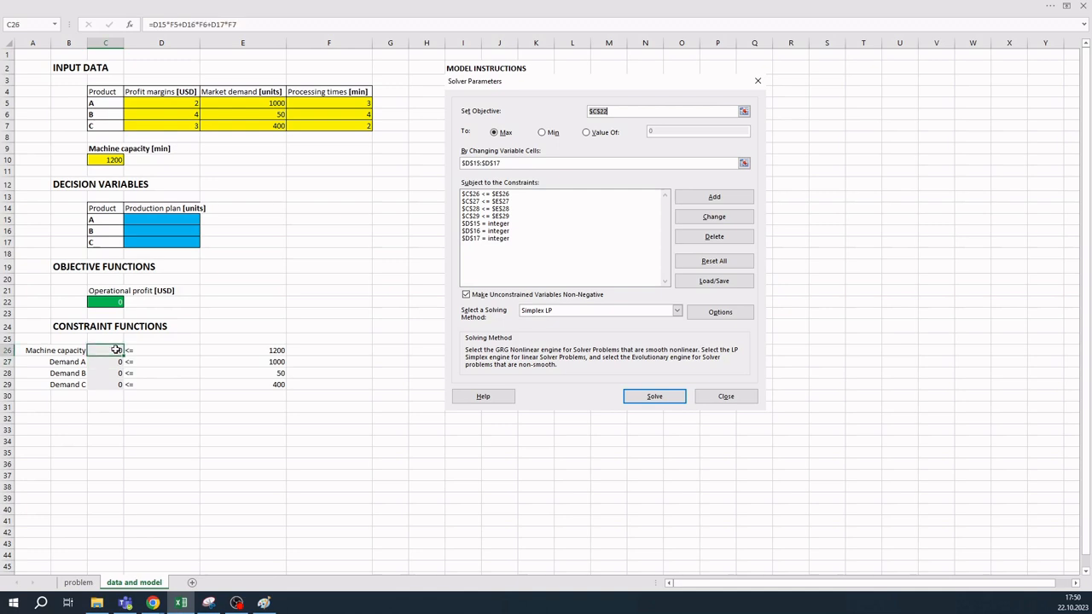
pyautogui.click(304, 26)
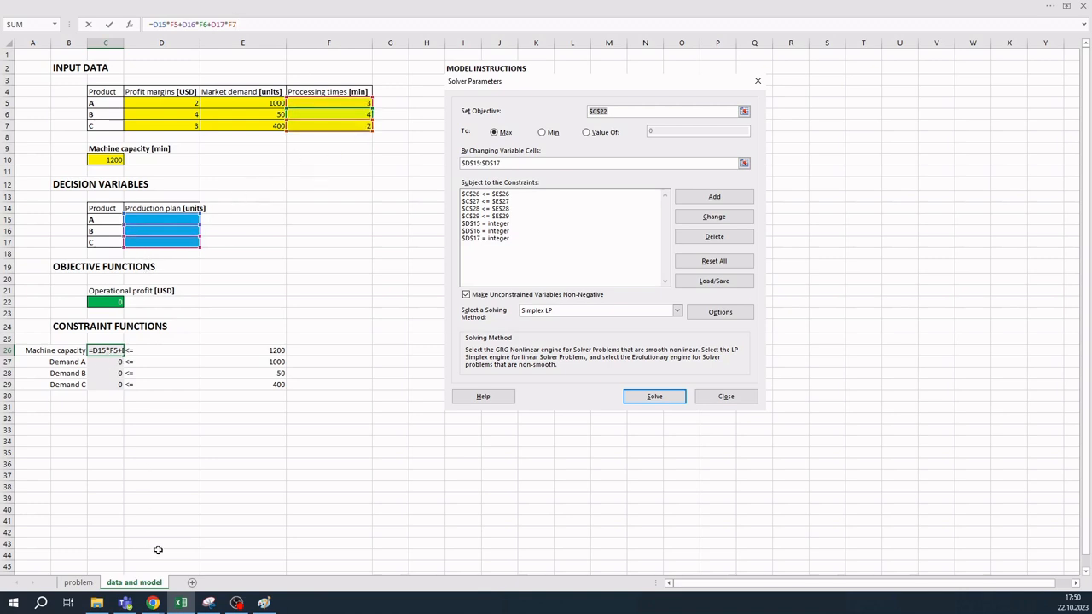
pyautogui.click(263, 603)
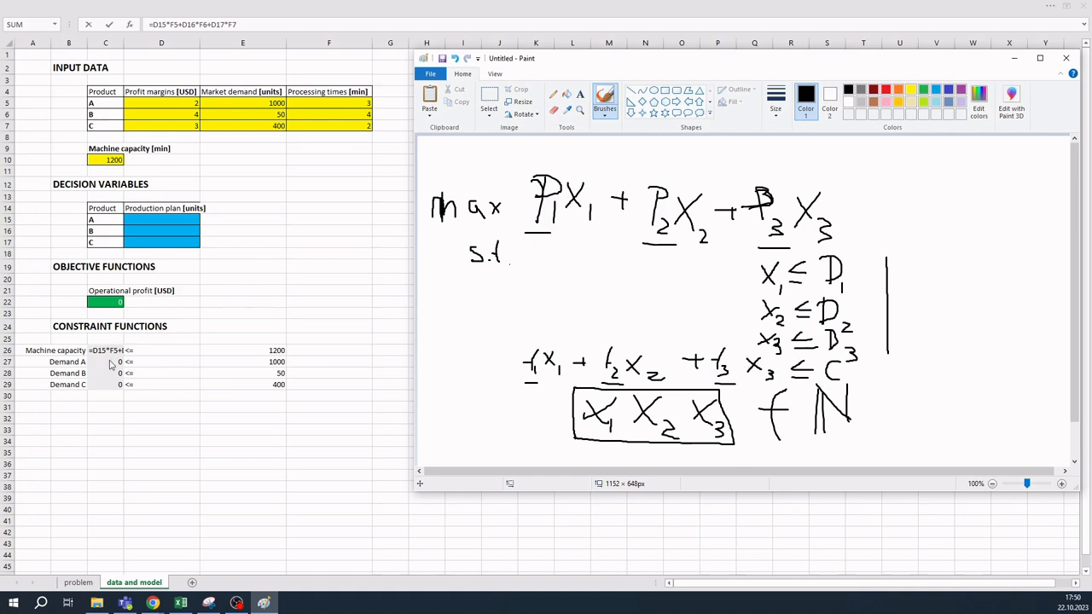
pyautogui.moveTo(776, 357)
pyautogui.mouseDown()
pyautogui.moveTo(633, 341)
pyautogui.moveTo(519, 351)
pyautogui.moveTo(547, 393)
pyautogui.moveTo(673, 400)
pyautogui.moveTo(760, 397)
pyautogui.moveTo(776, 354)
pyautogui.mouseUp()
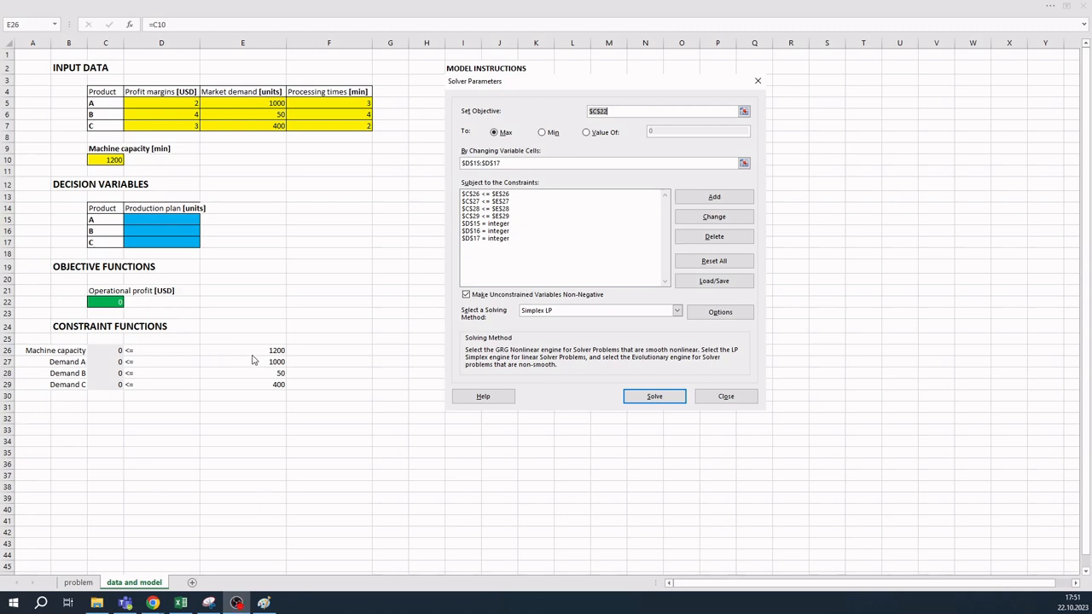
# Examine which production plan cell the Demand A constraint formula in C27 refers to
pyautogui.click(104, 368)
pyautogui.click(112, 362)
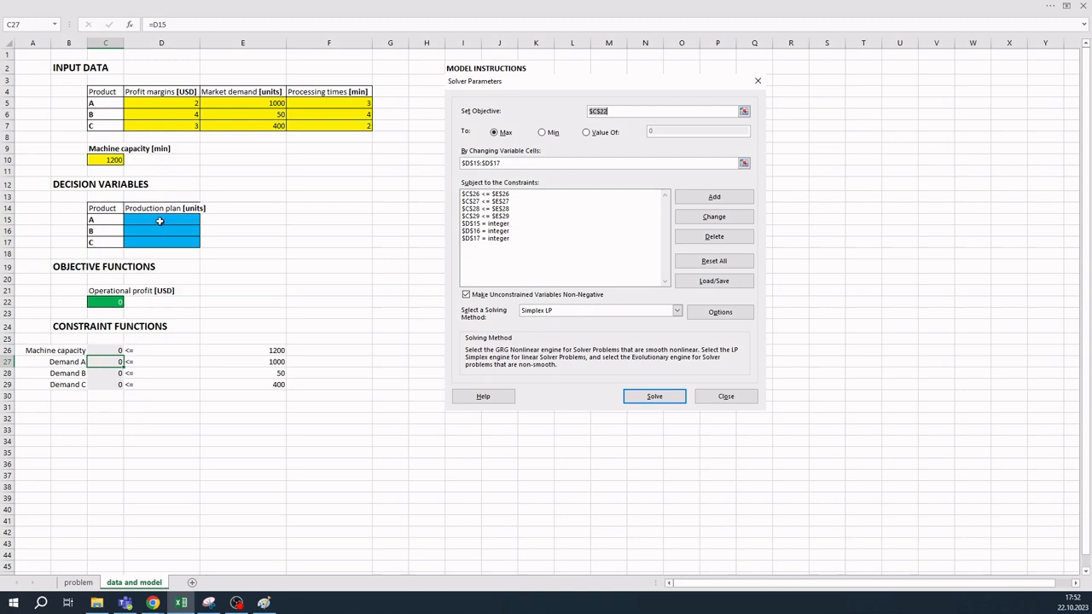
pyautogui.click(180, 20)
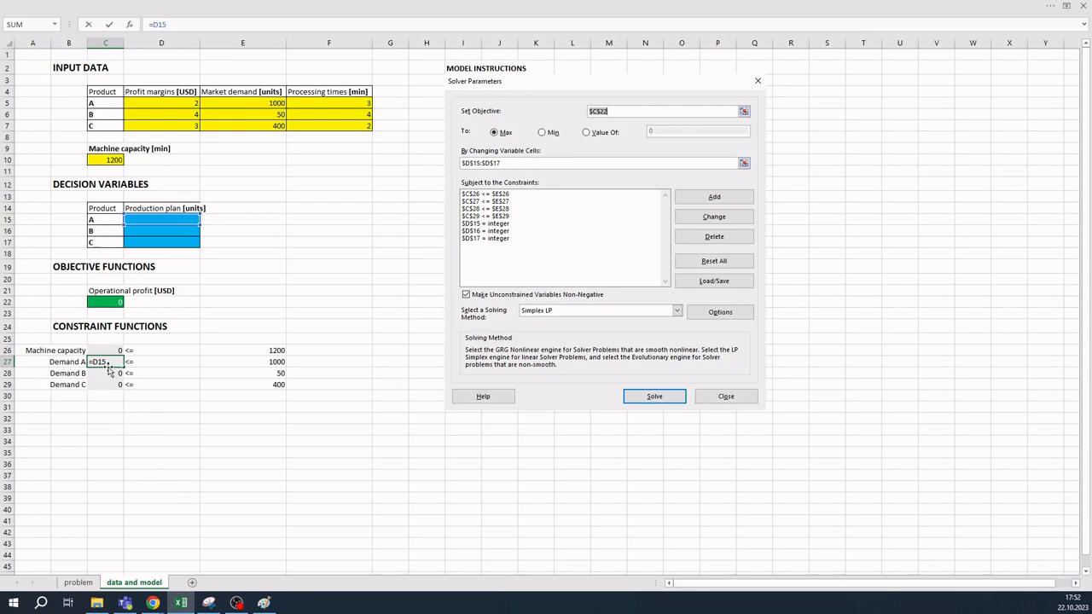
# Leave the Demand A formula and examine which production plan cell the Demand C constraint formula in C29 refers to
pyautogui.press('Tab')
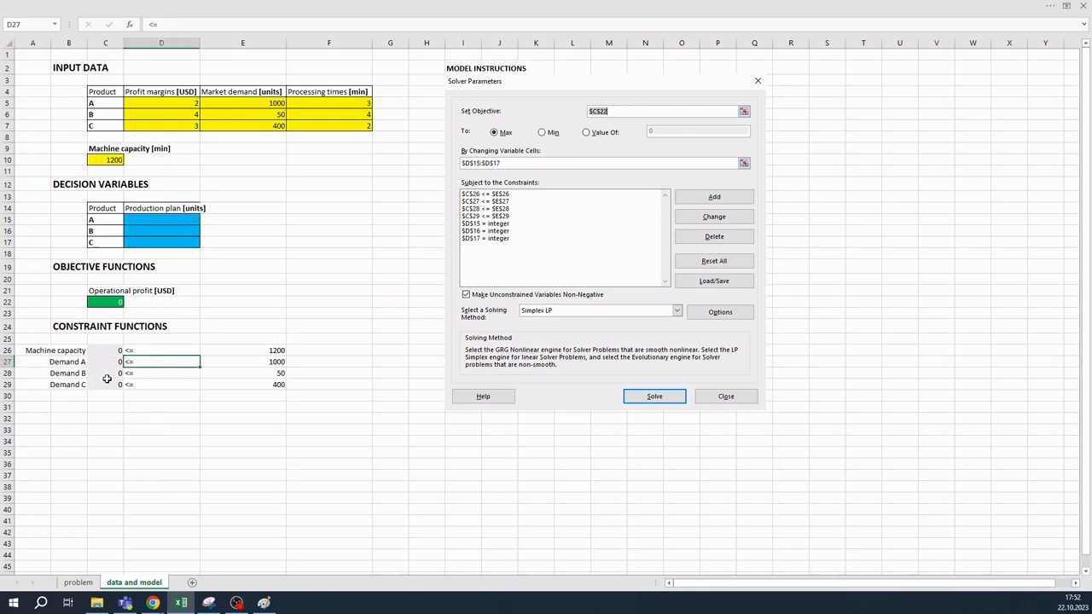
pyautogui.click(108, 386)
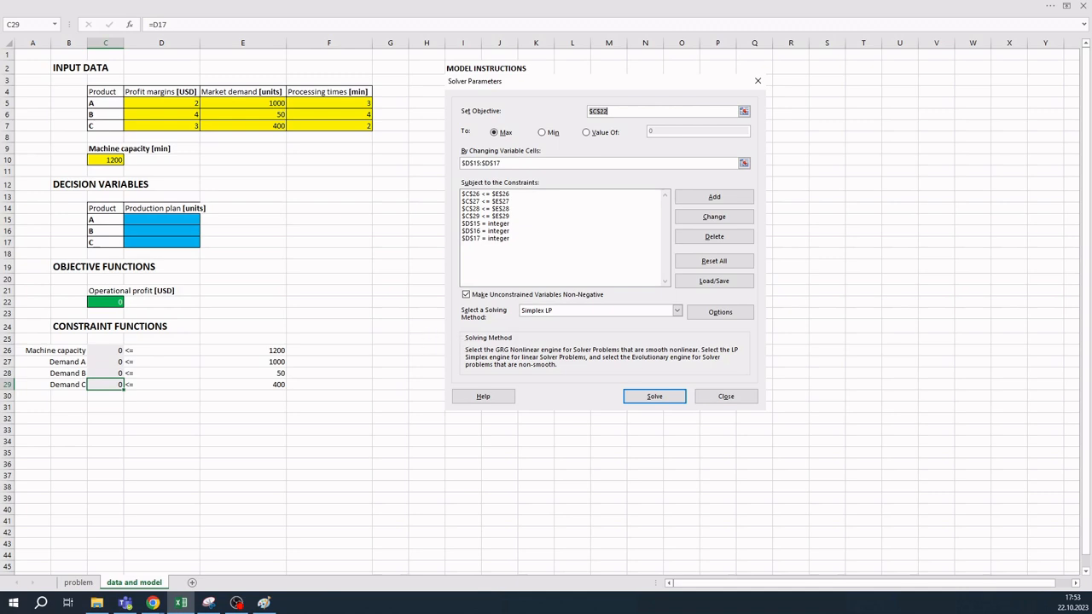
# Move the Solver Parameters picture aside on the worksheet and place the Paint window with the handwritten model beside it
pyautogui.hotkey('alt', 'Tab')
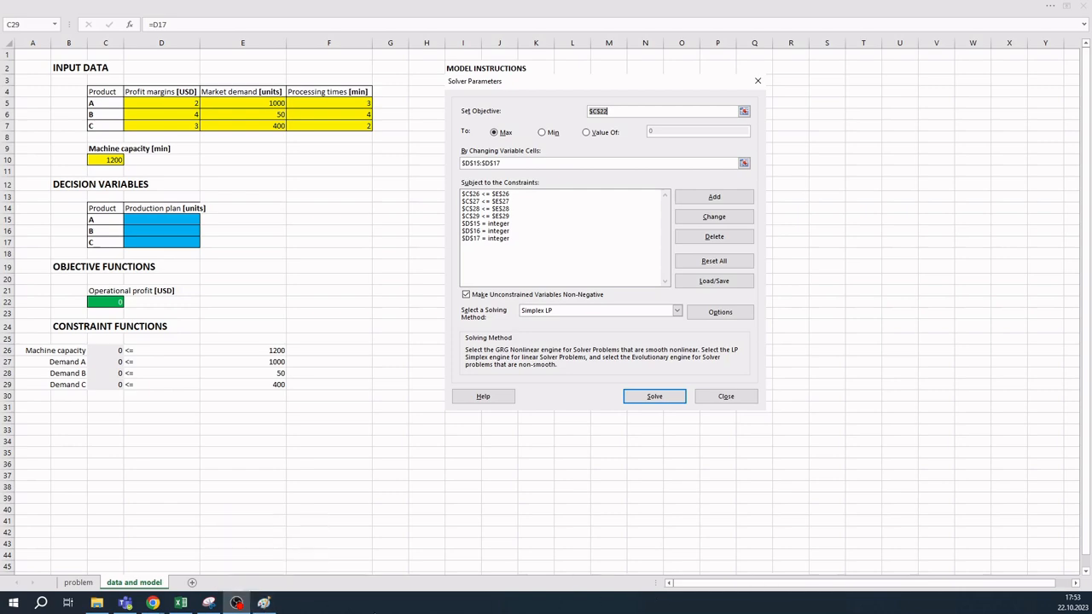
pyautogui.click(263, 603)
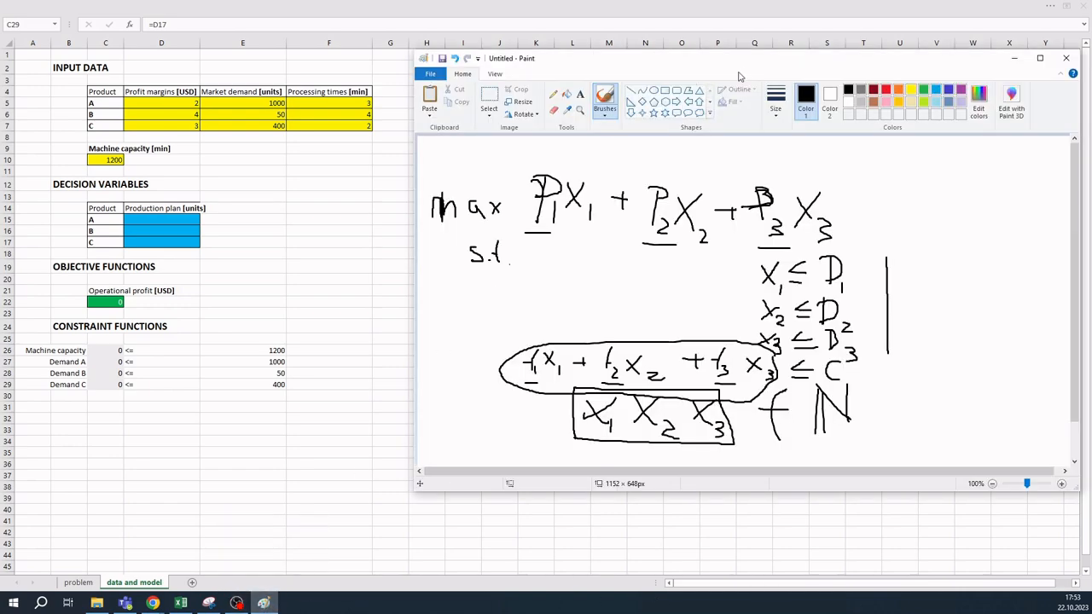
pyautogui.moveTo(711, 62); pyautogui.dragTo(269, 44)
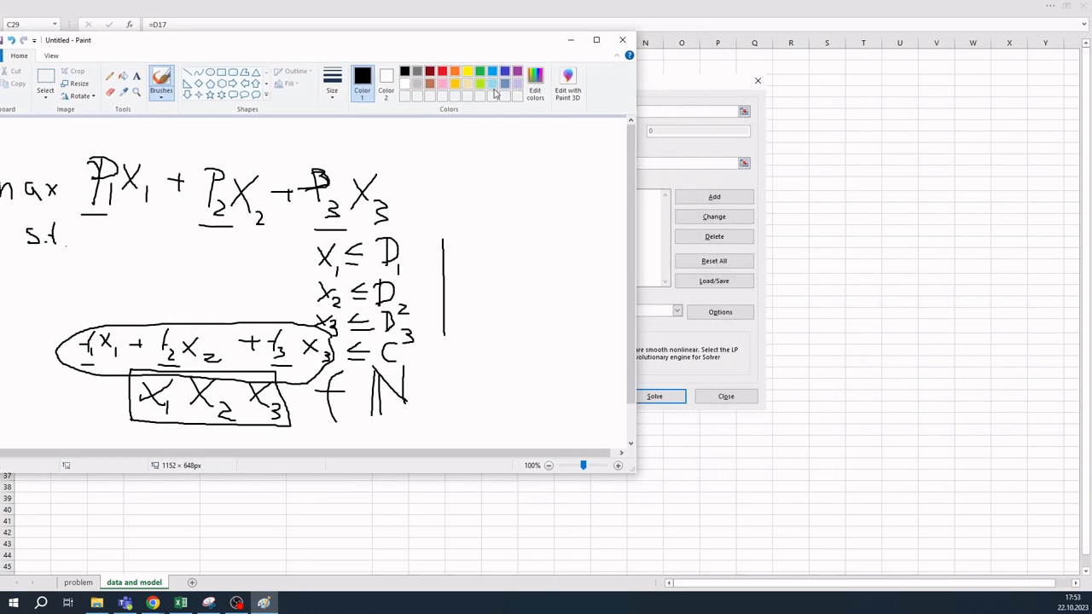
pyautogui.moveTo(432, 46); pyautogui.dragTo(454, 46)
pyautogui.click(729, 197)
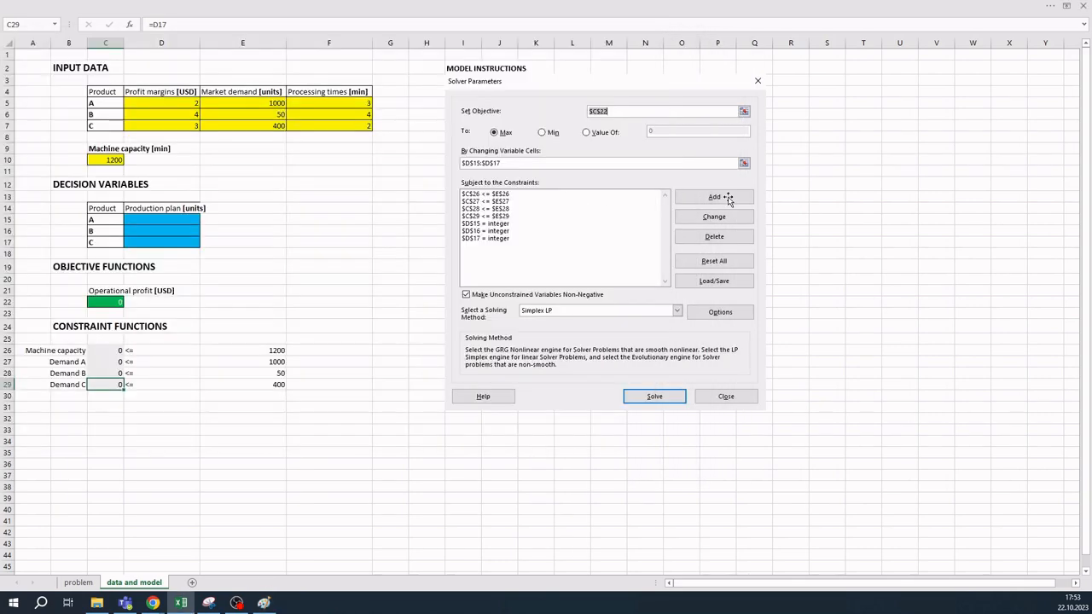
pyautogui.moveTo(608, 192); pyautogui.dragTo(908, 189)
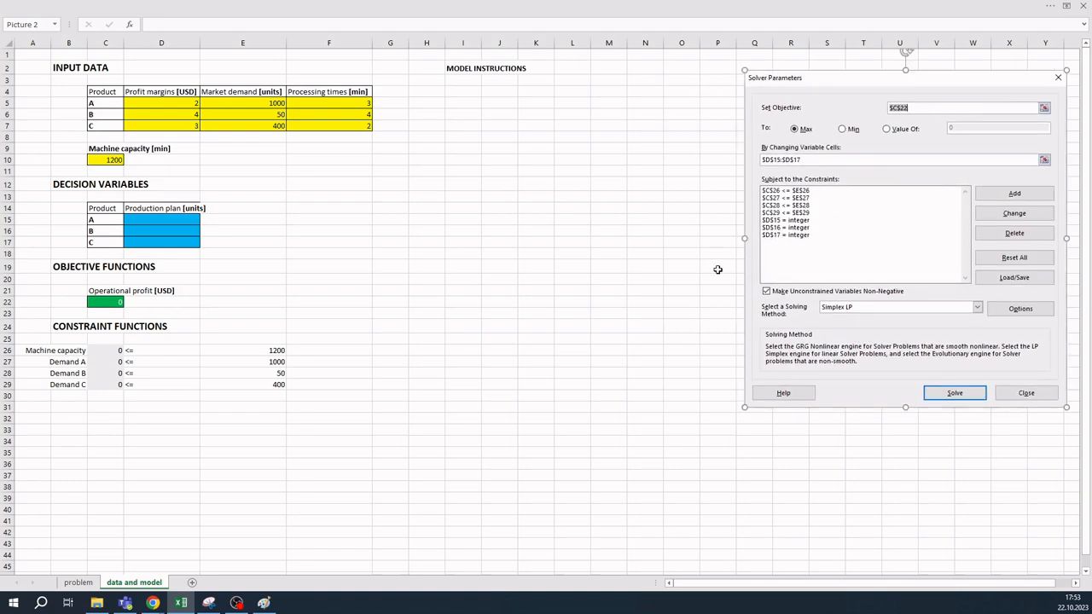
pyautogui.click(266, 603)
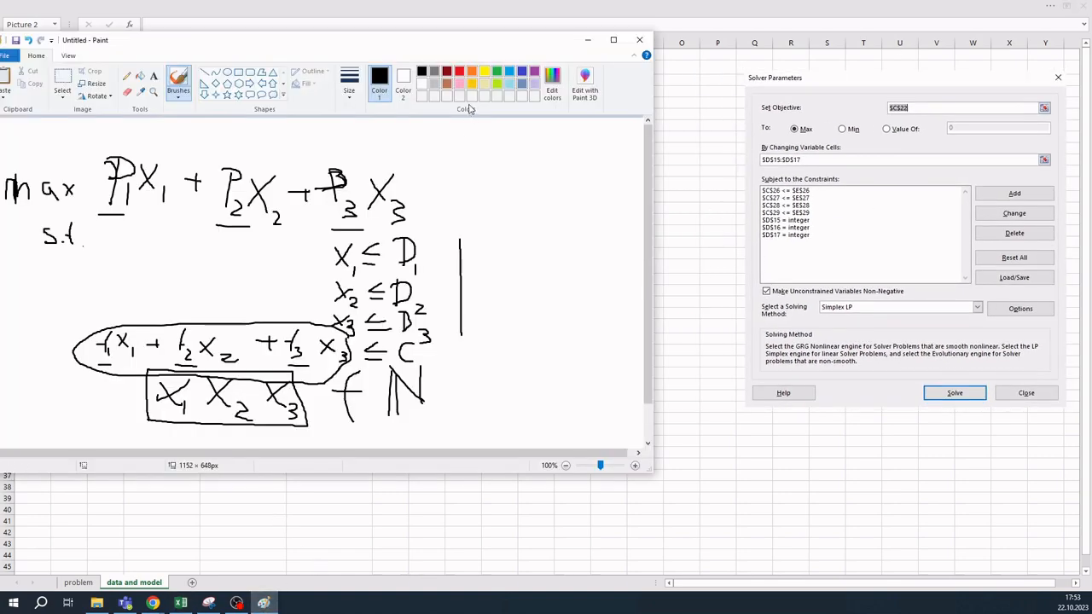
pyautogui.moveTo(470, 33); pyautogui.dragTo(514, 40)
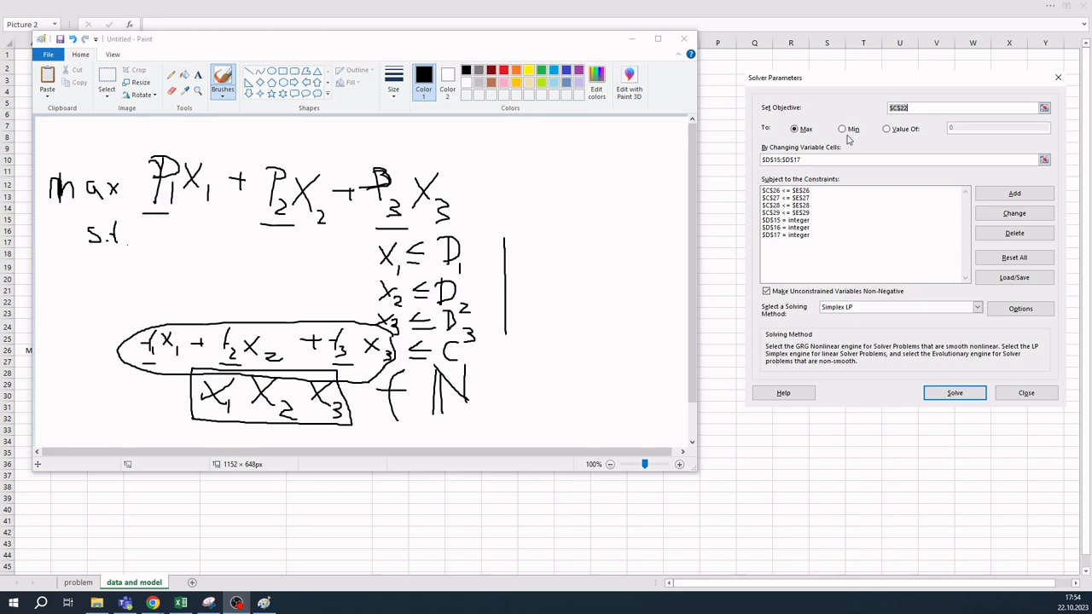
# Compare the operational profit formula in C22 and the pictured Solver settings with the handwritten objective, variables and constraints in Paint
pyautogui.click(924, 115)
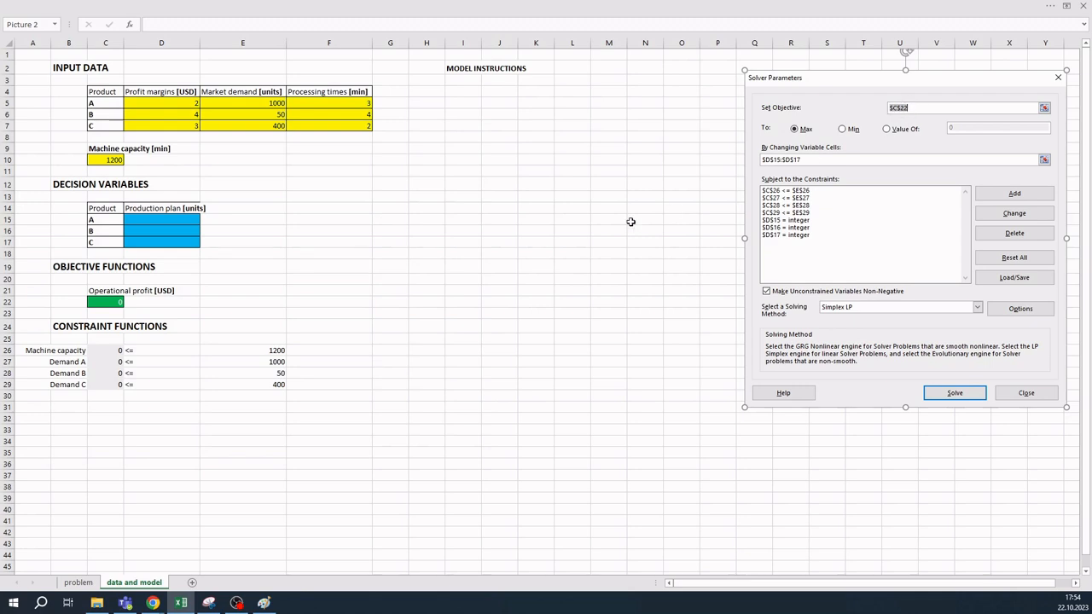
pyautogui.click(92, 302)
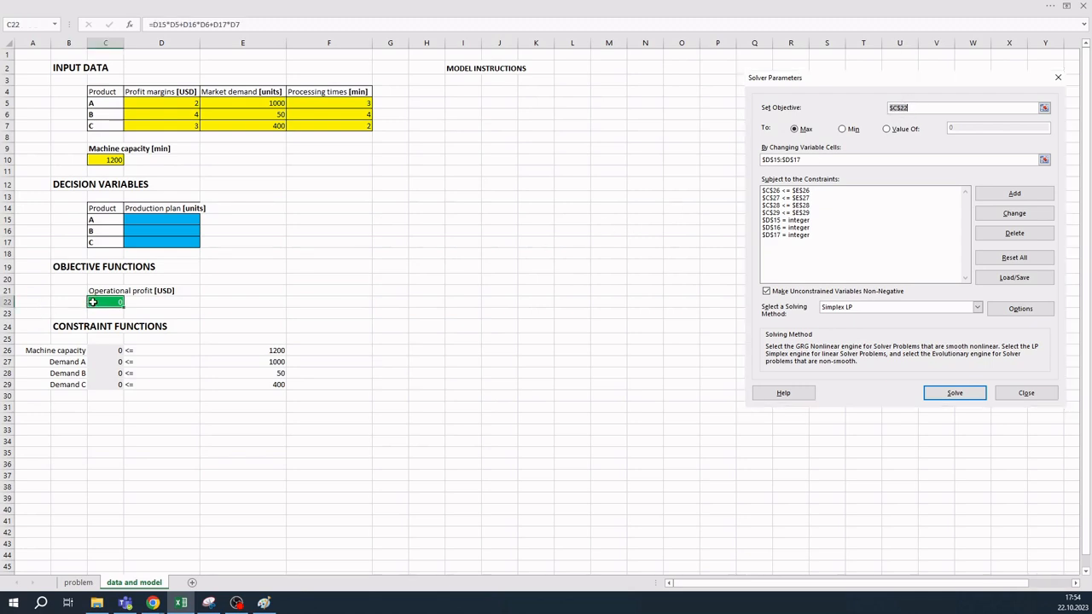
pyautogui.click(253, 25)
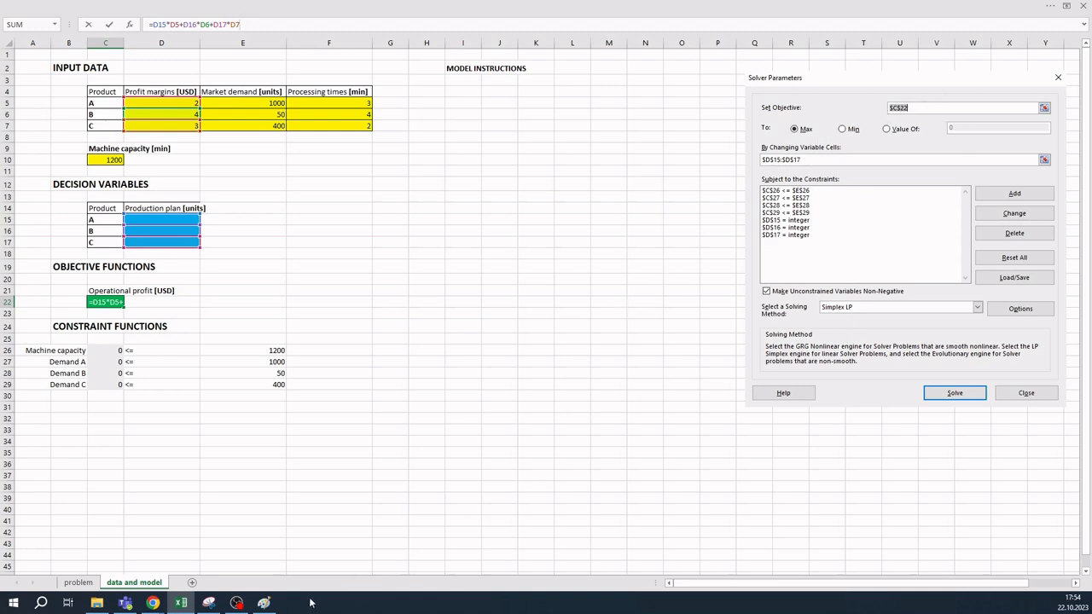
pyautogui.click(263, 606)
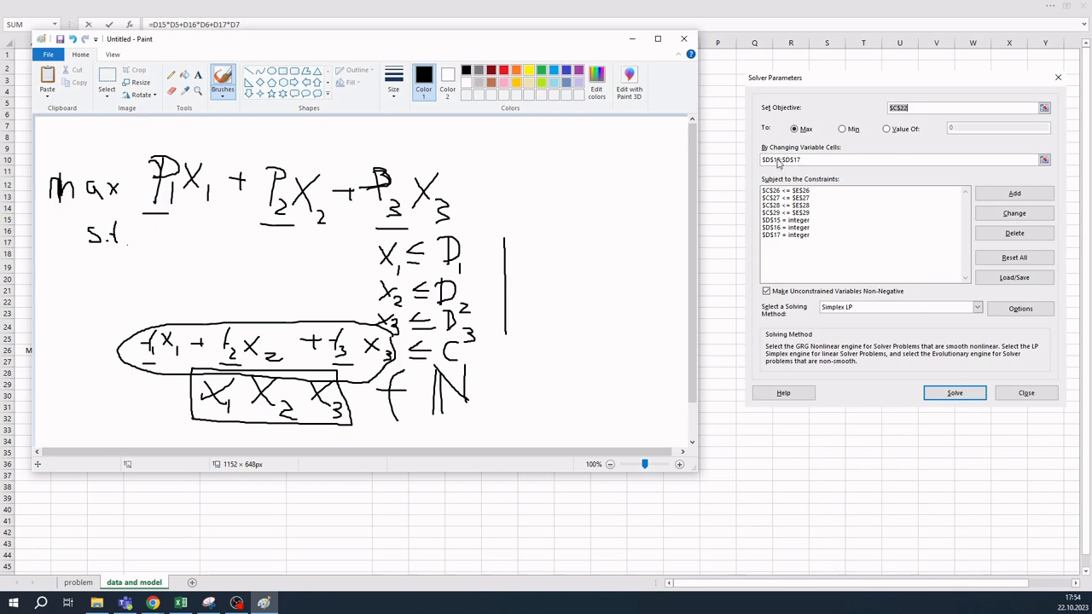
pyautogui.click(739, 177)
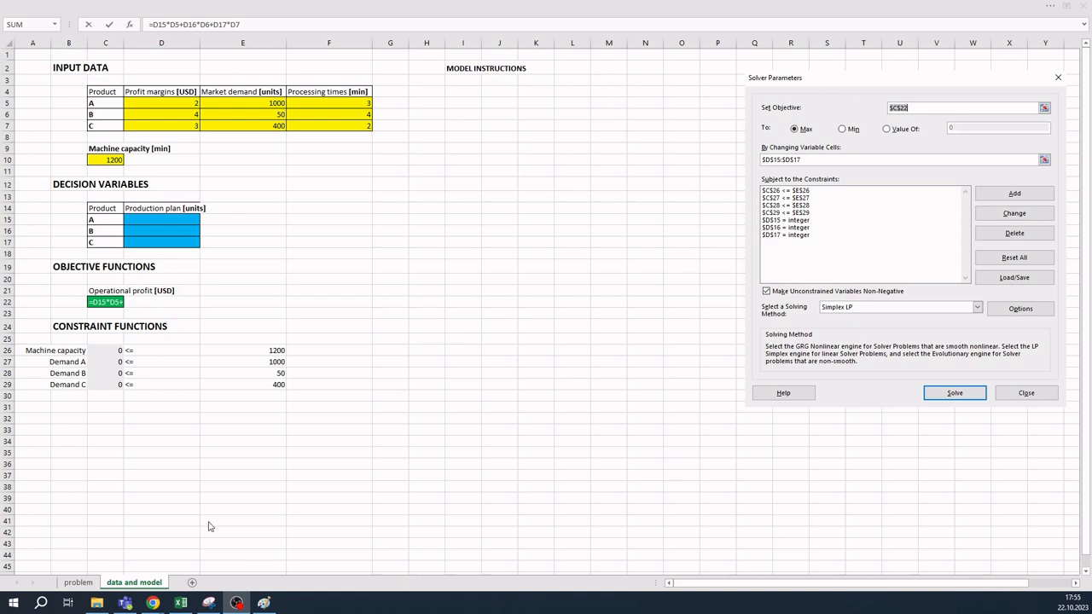
pyautogui.click(264, 604)
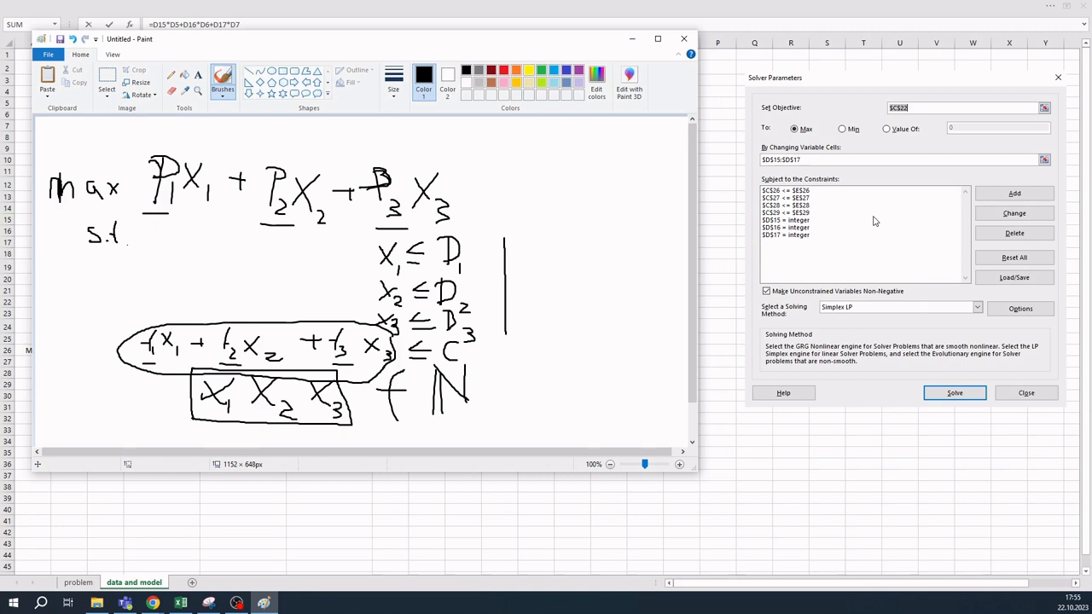
pyautogui.click(843, 226)
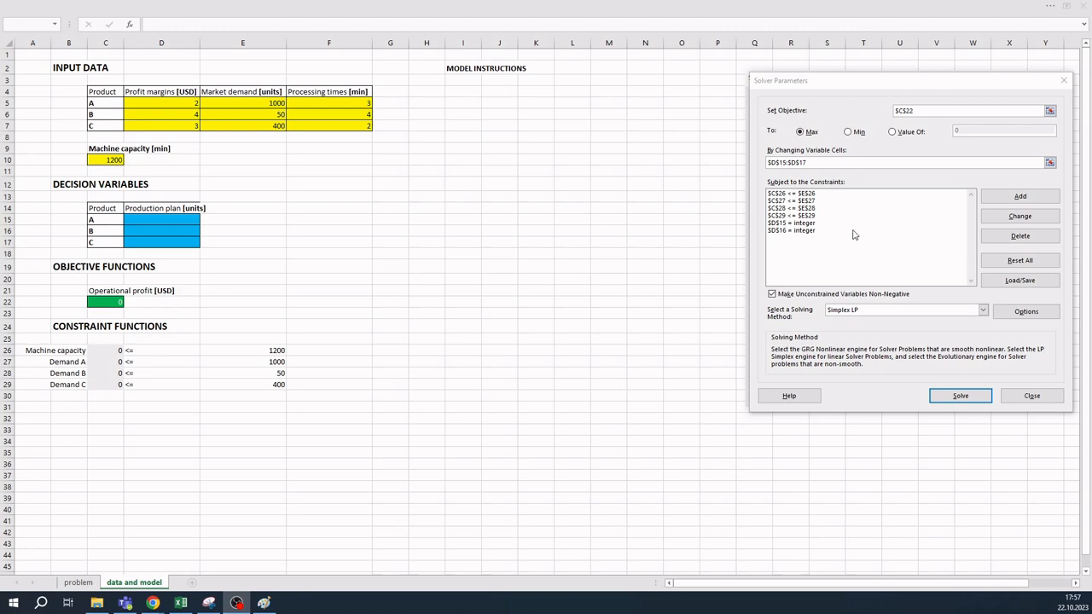
# Add an integer (int) constraint on production plan cell D17 in Solver and return to the Solver parameters
pyautogui.click(864, 85)
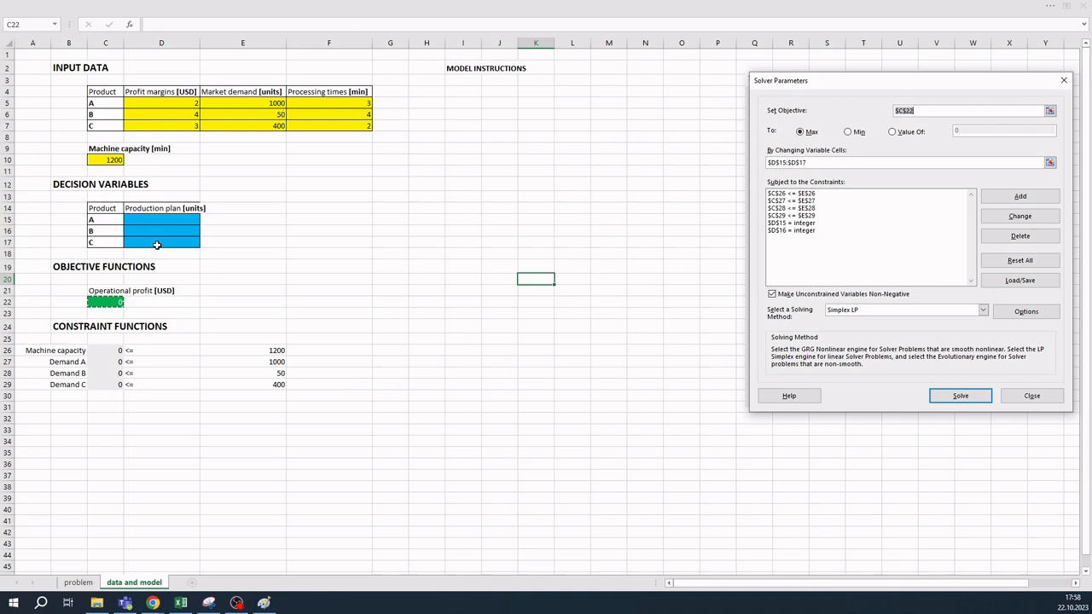
pyautogui.click(1045, 202)
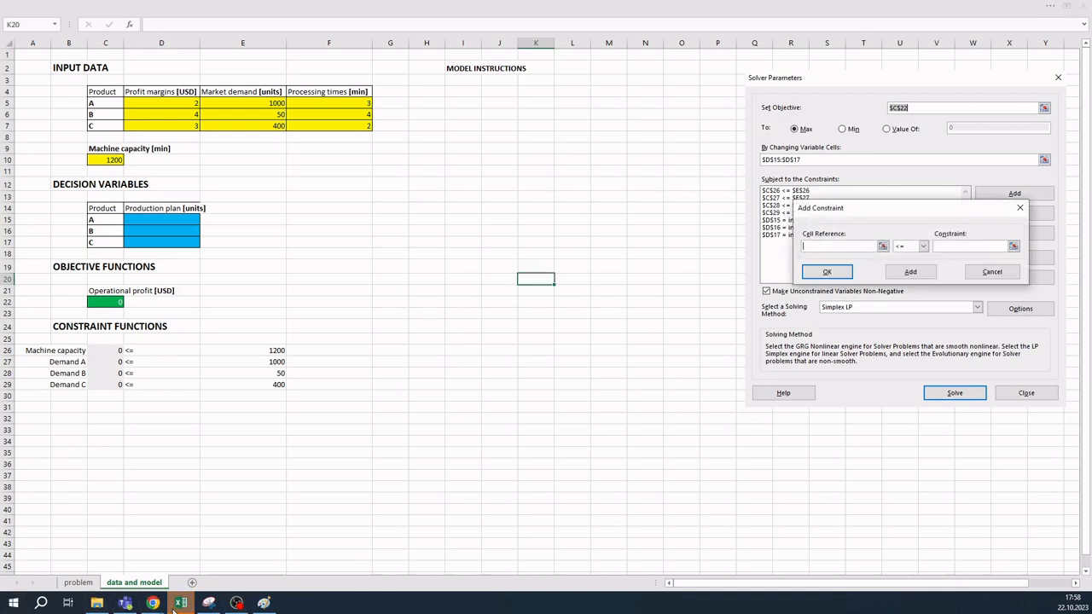
pyautogui.moveTo(878, 215); pyautogui.dragTo(636, 173)
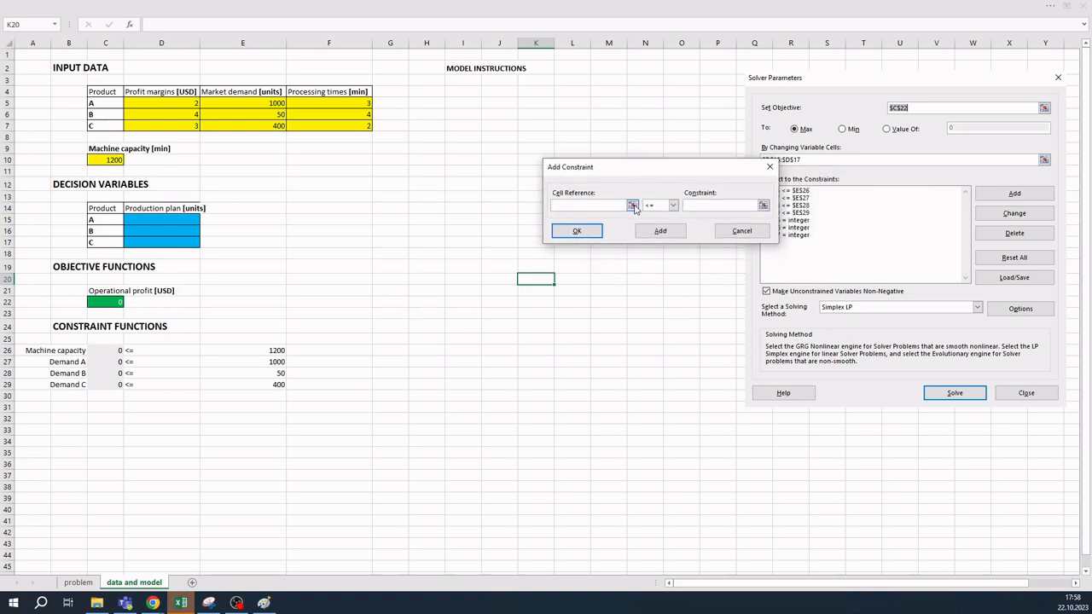
pyautogui.click(632, 206)
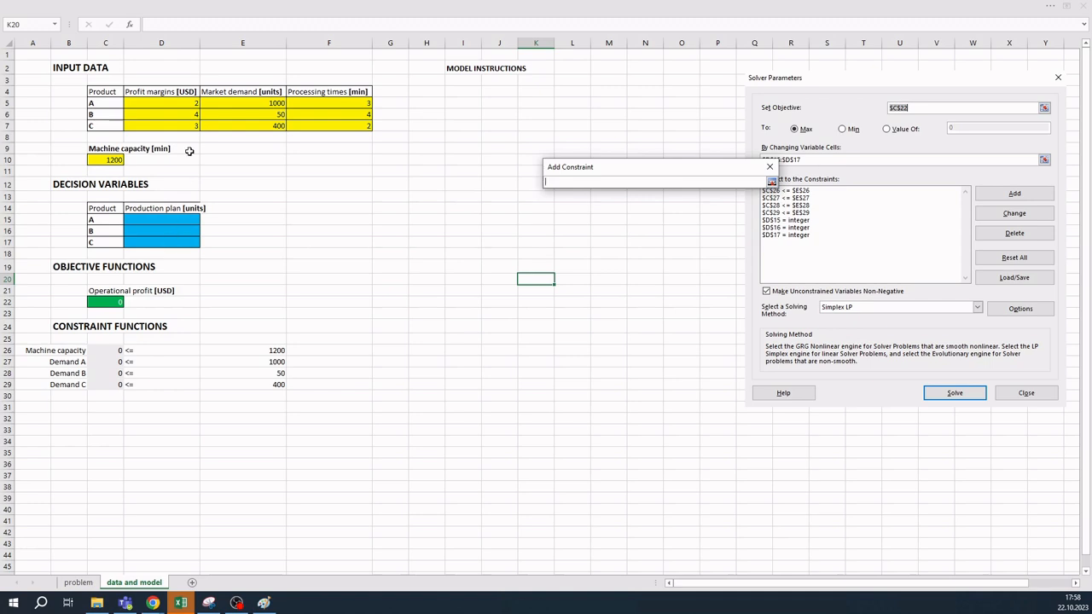
pyautogui.click(154, 242)
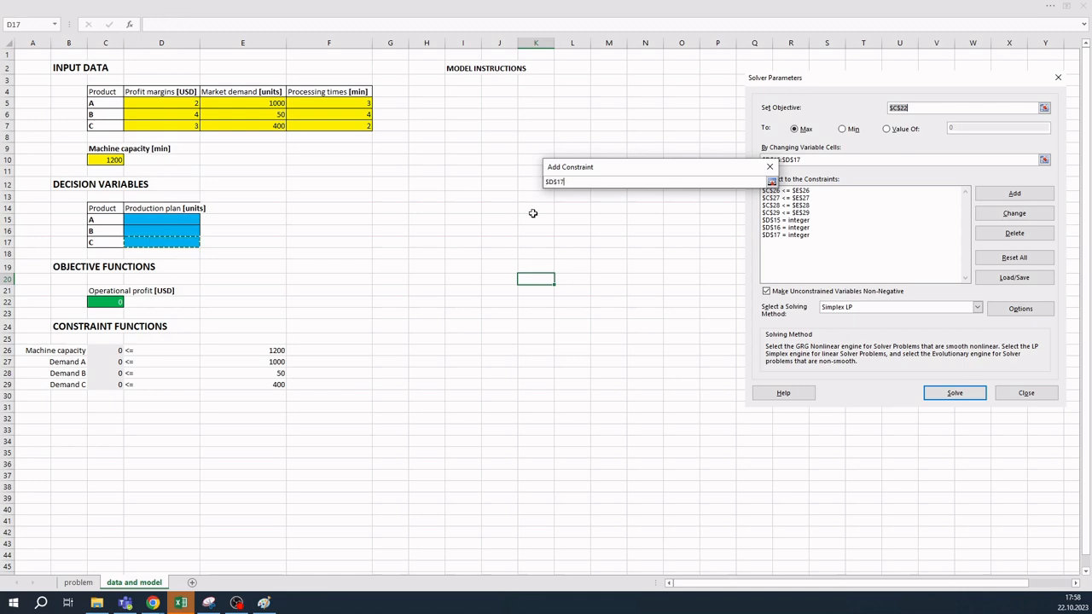
pyautogui.click(769, 167)
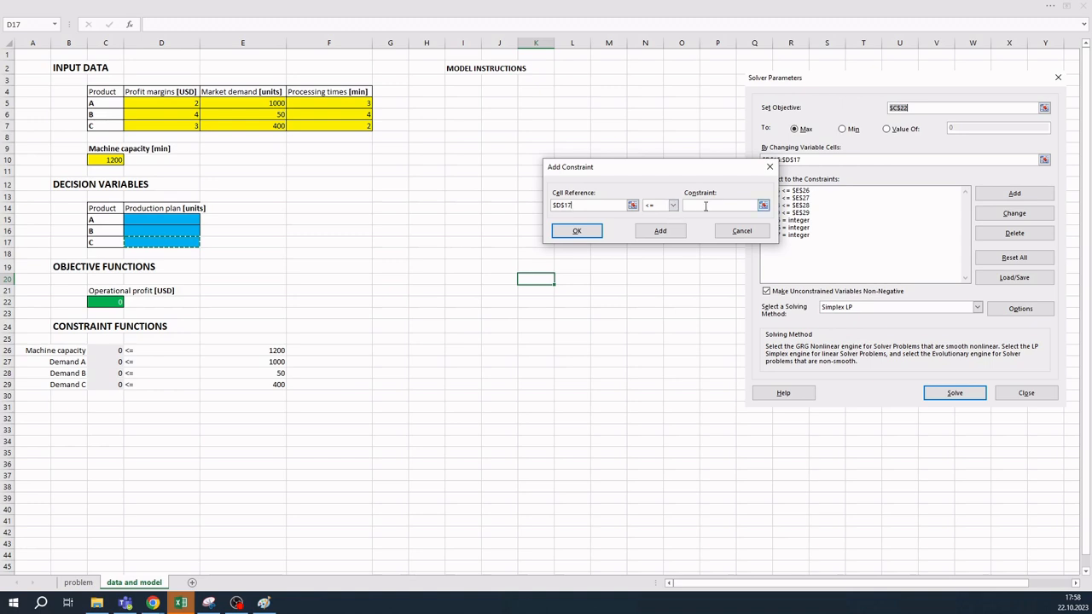
pyautogui.click(673, 205)
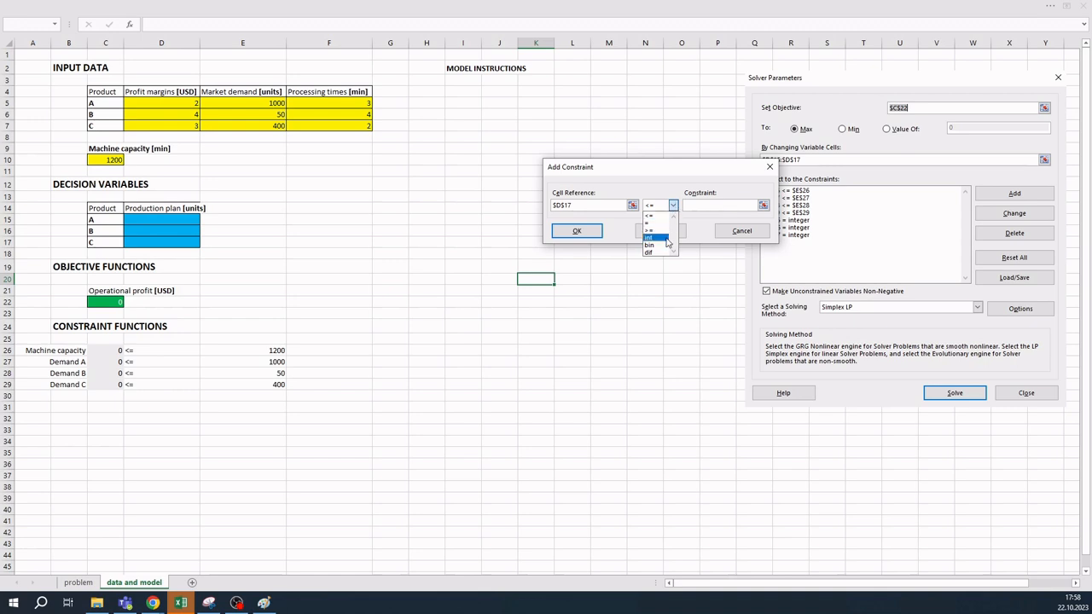
pyautogui.click(658, 238)
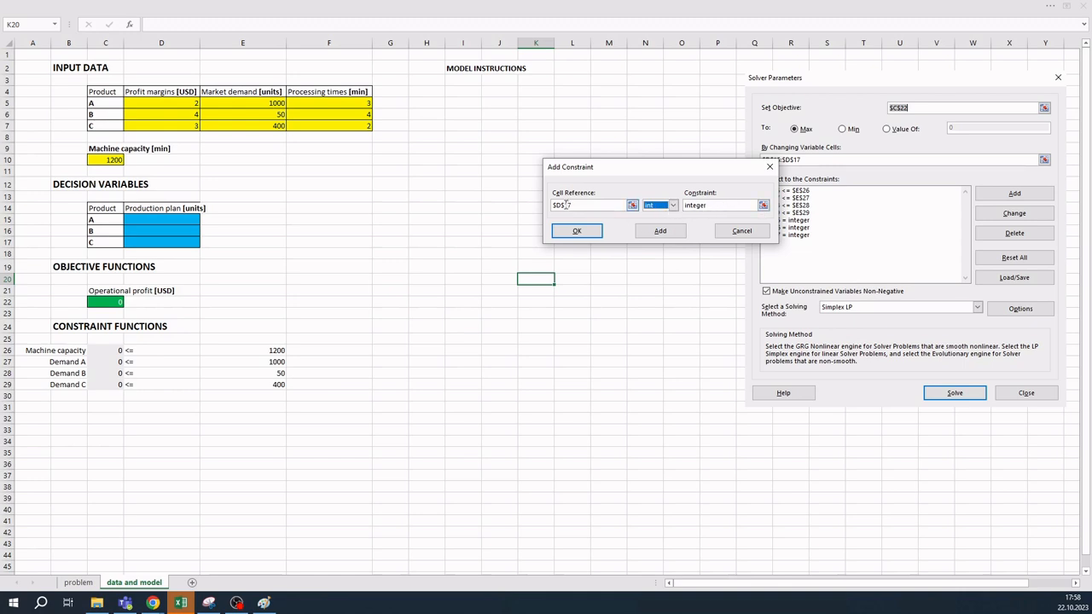
pyautogui.click(671, 235)
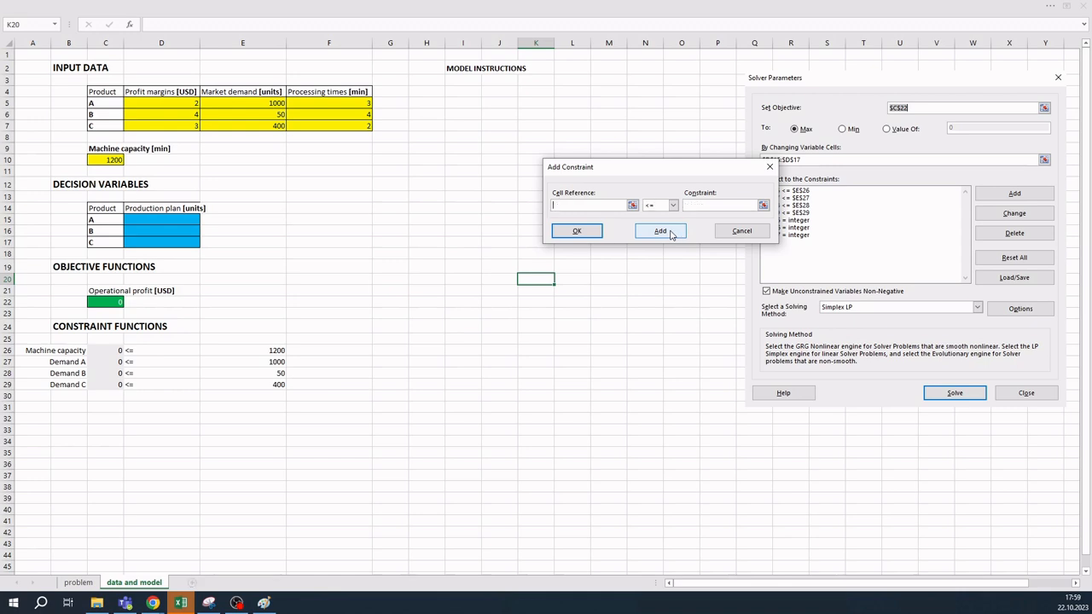
pyautogui.click(742, 232)
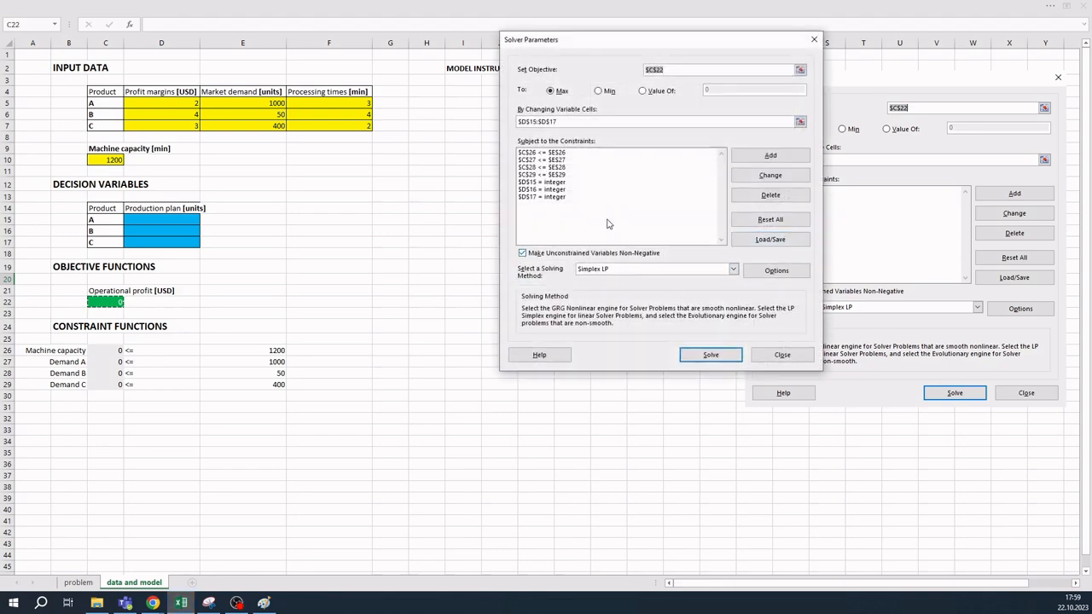
# Position the Solver Parameters dialog over its picture and delete the machine capacity constraint C26 <= E26
pyautogui.moveTo(597, 39); pyautogui.dragTo(840, 80)
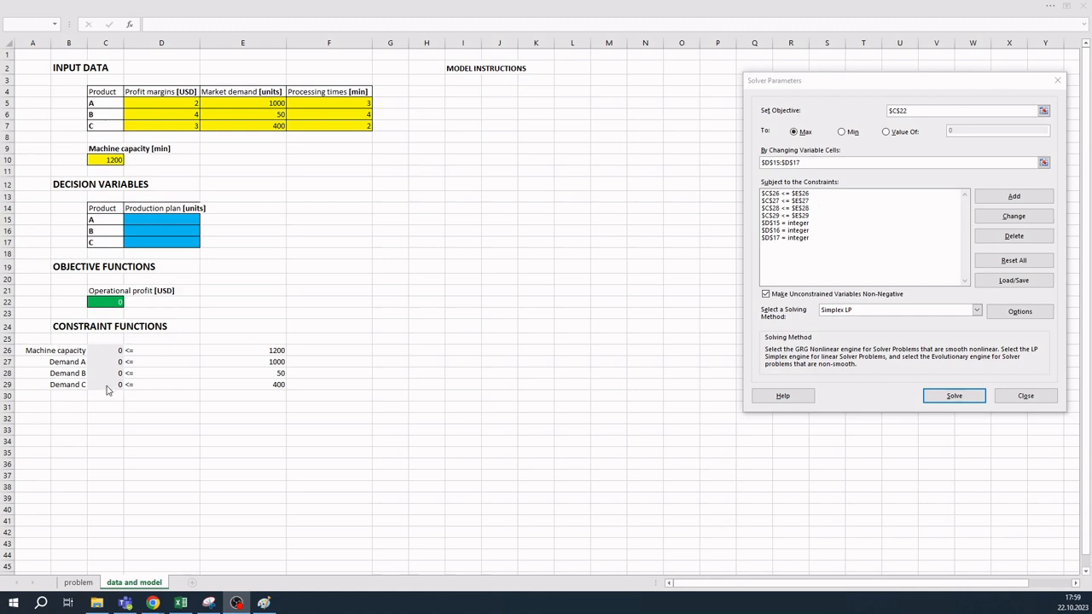
pyautogui.click(804, 196)
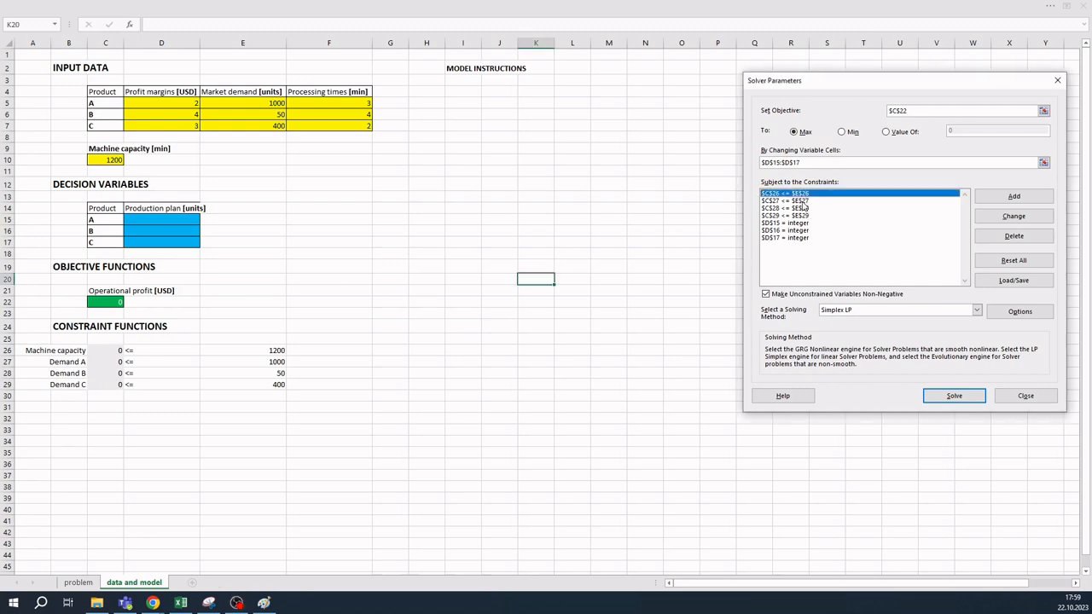
pyautogui.click(807, 216)
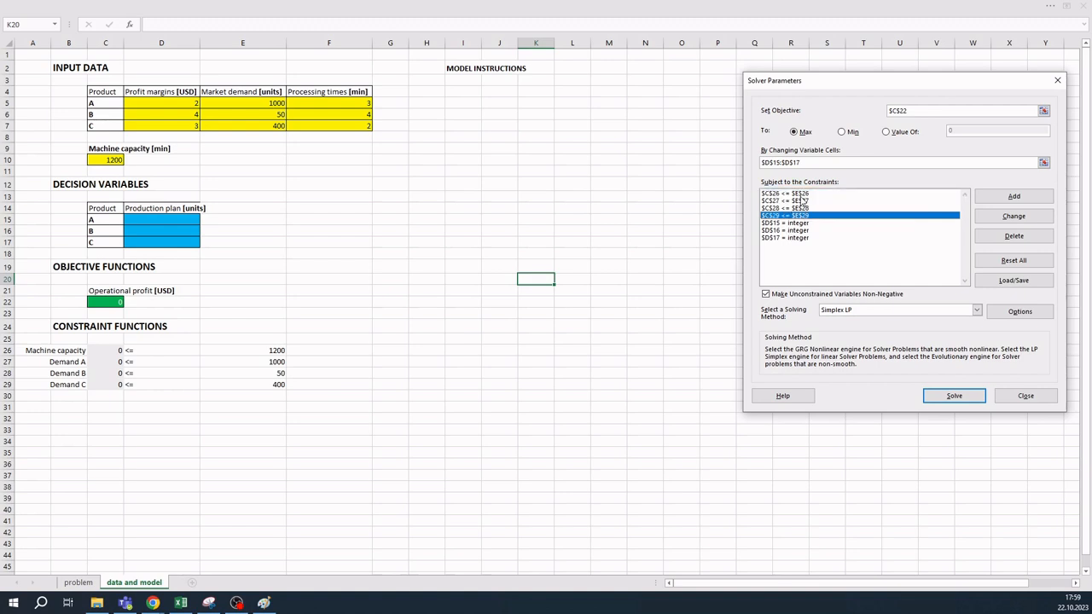
pyautogui.click(804, 195)
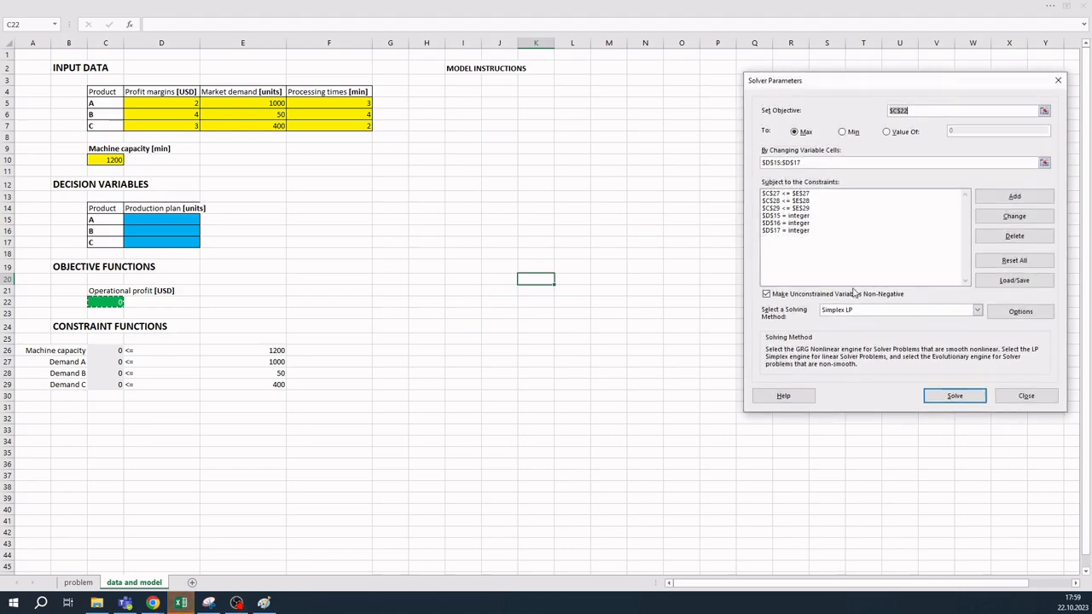
pyautogui.click(1014, 234)
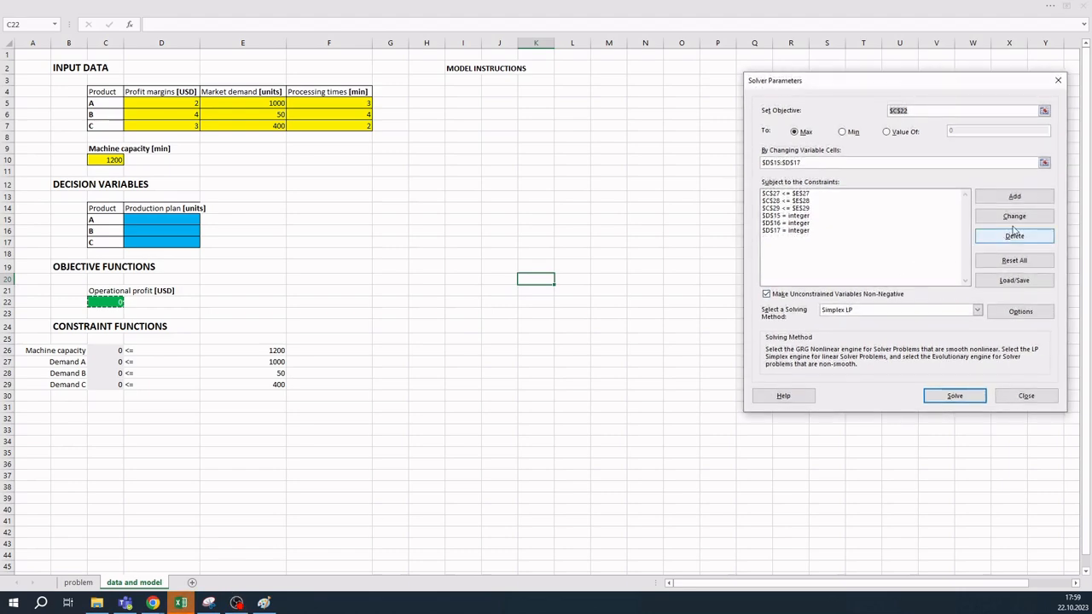
# Add a Solver constraint requiring the machine capacity usage in C26 to be <= the capacity input in C10
pyautogui.click(1015, 196)
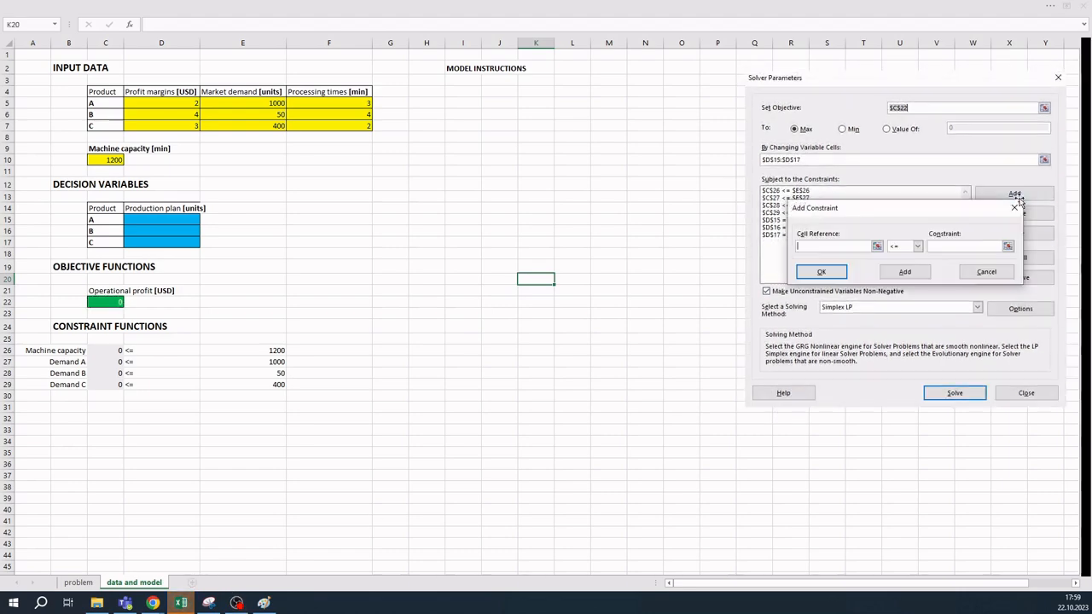
pyautogui.click(877, 247)
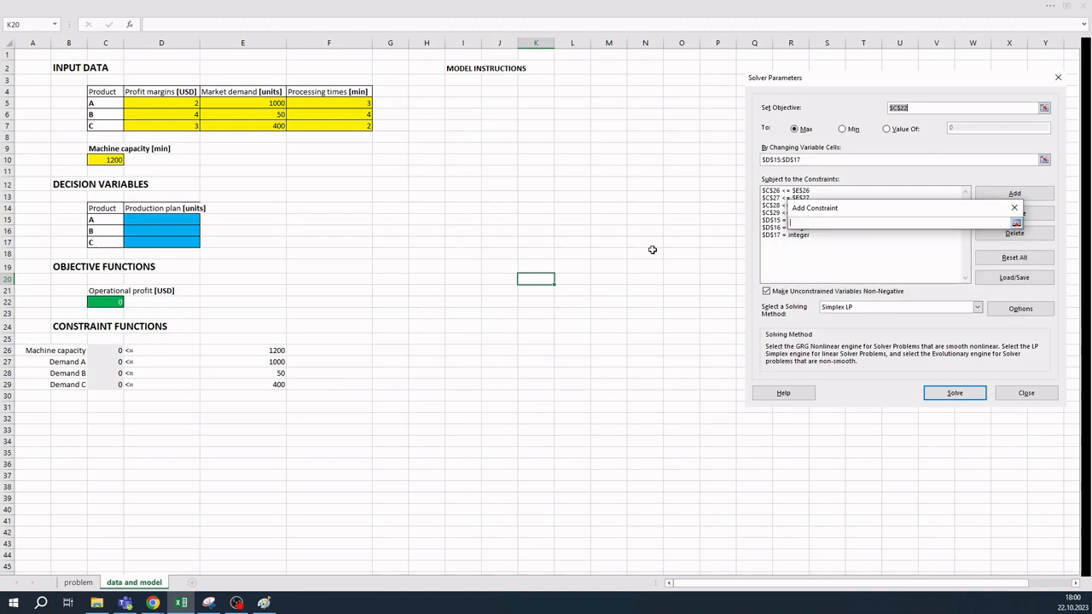
pyautogui.click(103, 350)
pyautogui.press('Return')
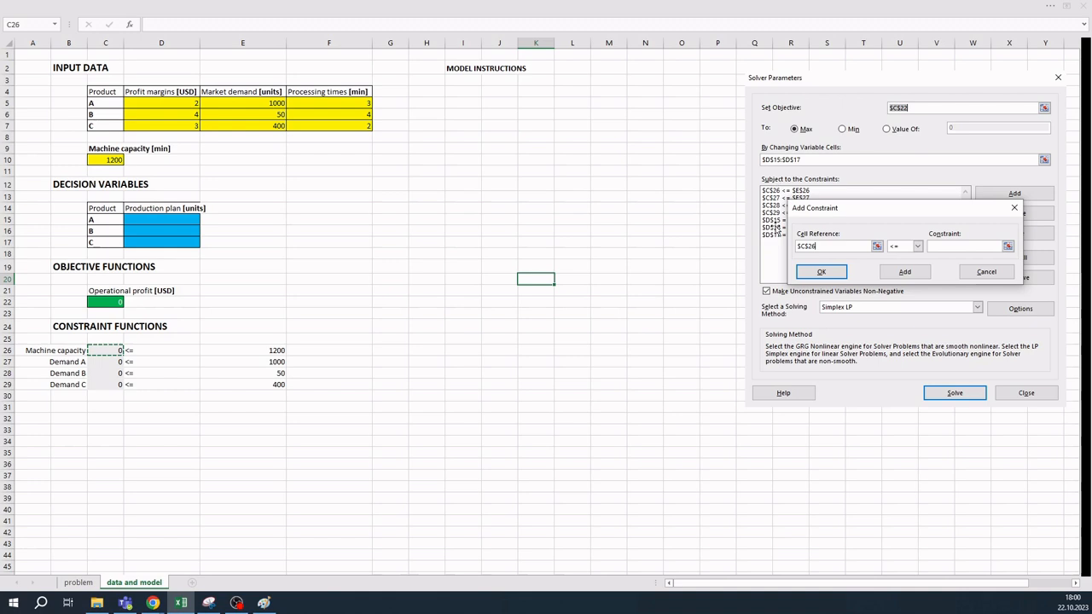
pyautogui.click(1008, 247)
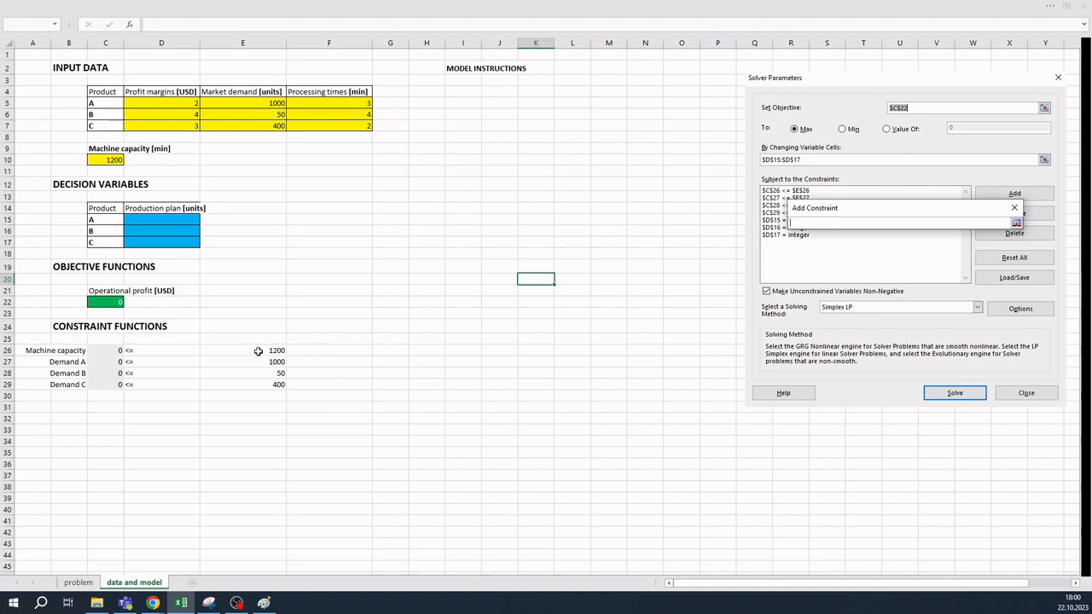
pyautogui.click(112, 160)
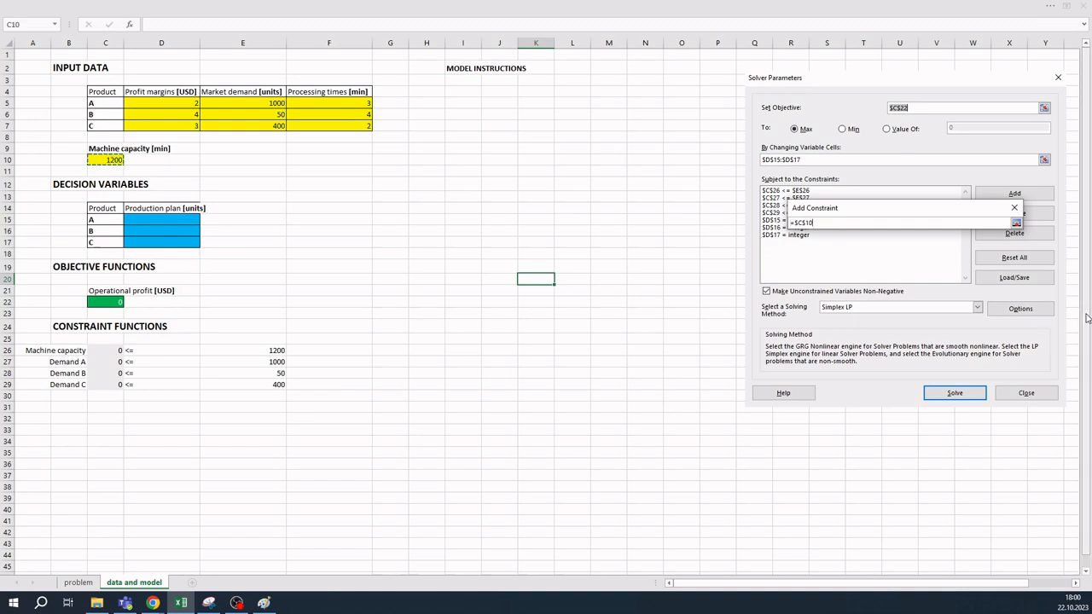
pyautogui.press('Return')
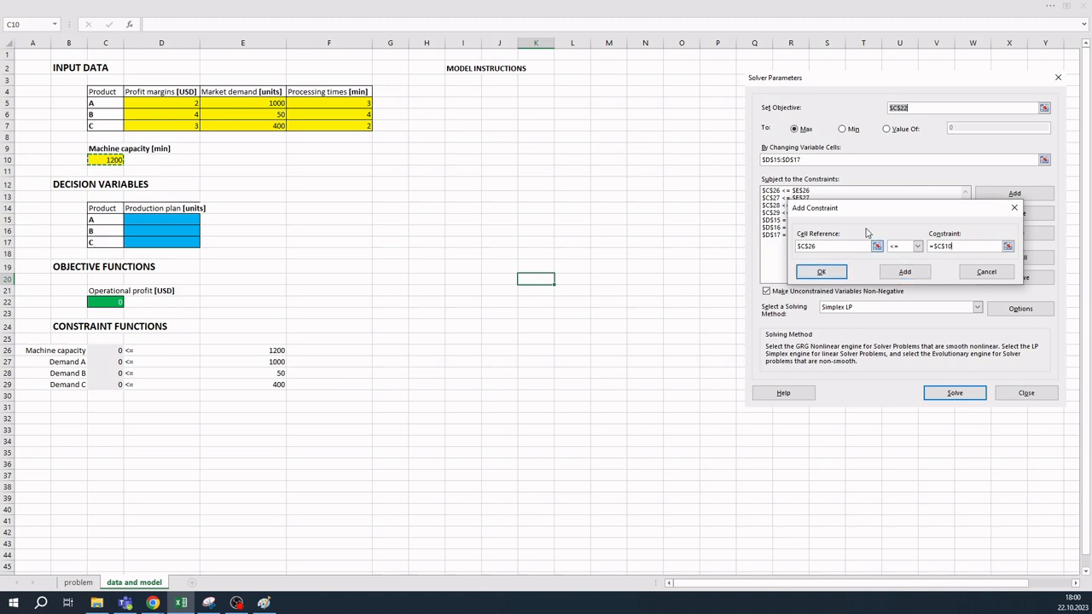
pyautogui.click(822, 273)
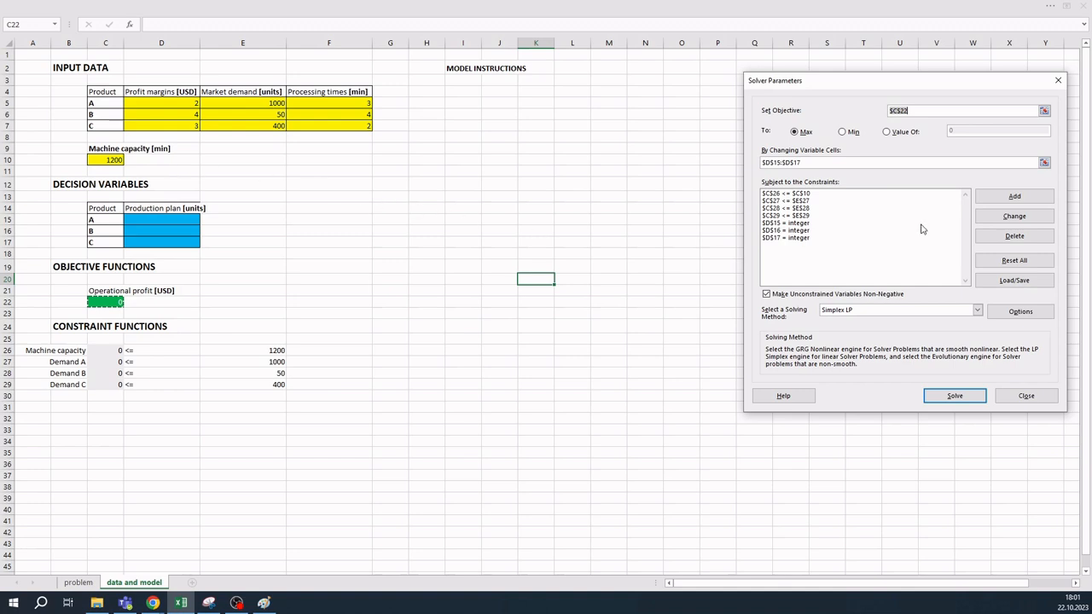
# Change the right-hand side of the machine capacity constraint on C26 to cell E26 and return to the Solver parameters
pyautogui.click(808, 195)
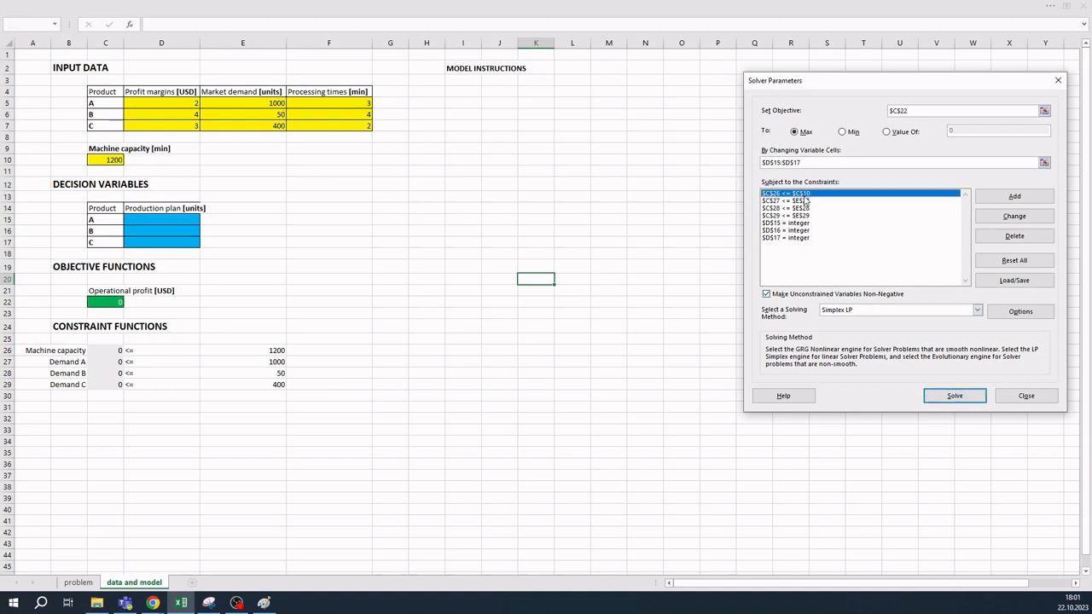
pyautogui.click(1012, 224)
pyautogui.click(954, 246)
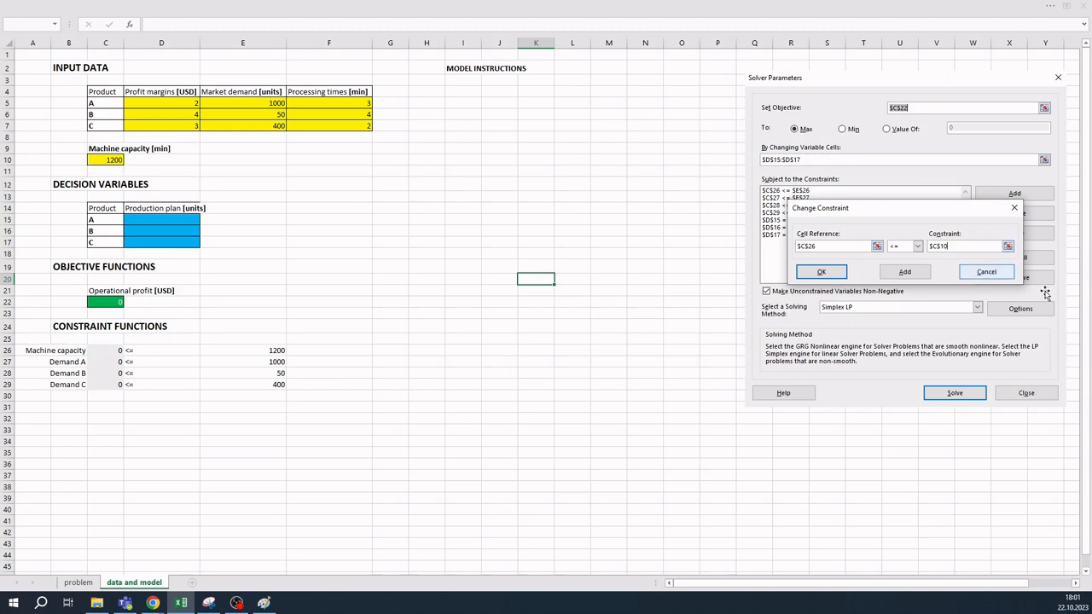
pyautogui.click(1009, 246)
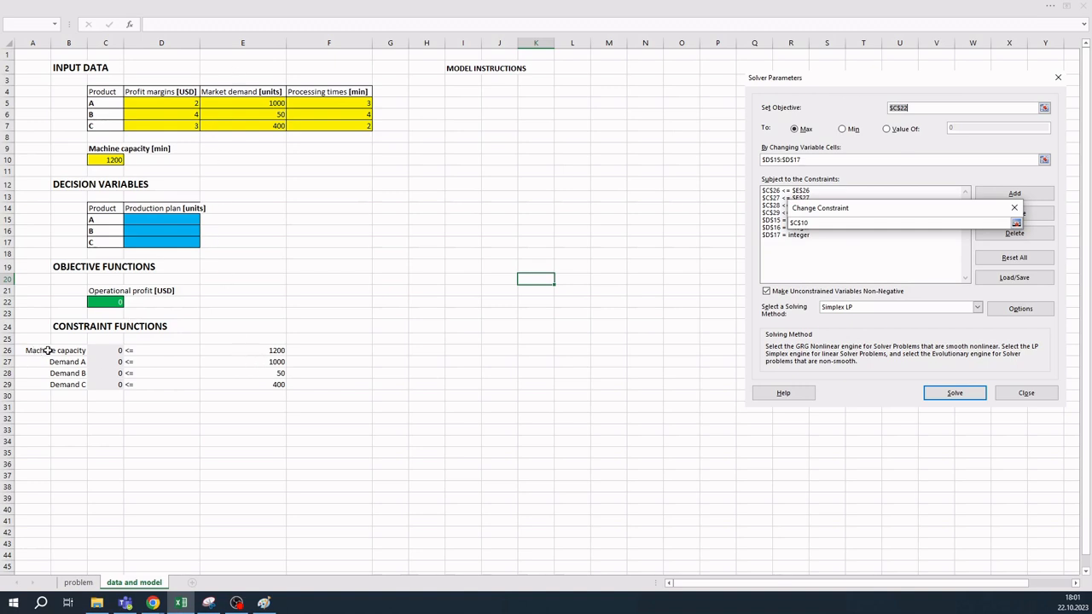
pyautogui.click(269, 350)
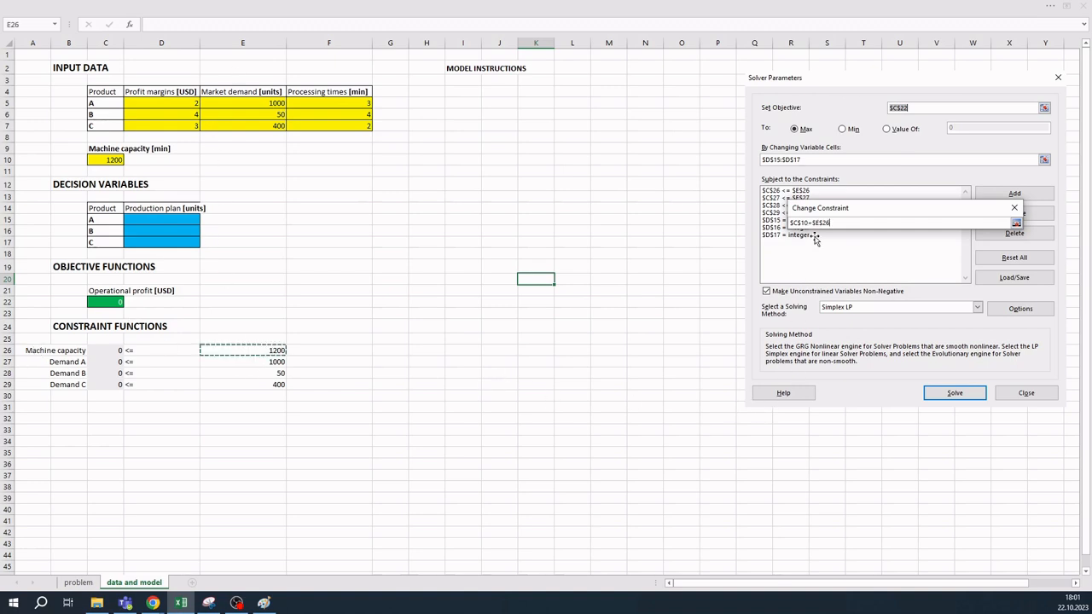
pyautogui.moveTo(1007, 223); pyautogui.dragTo(759, 220)
pyautogui.press('BackSpace')
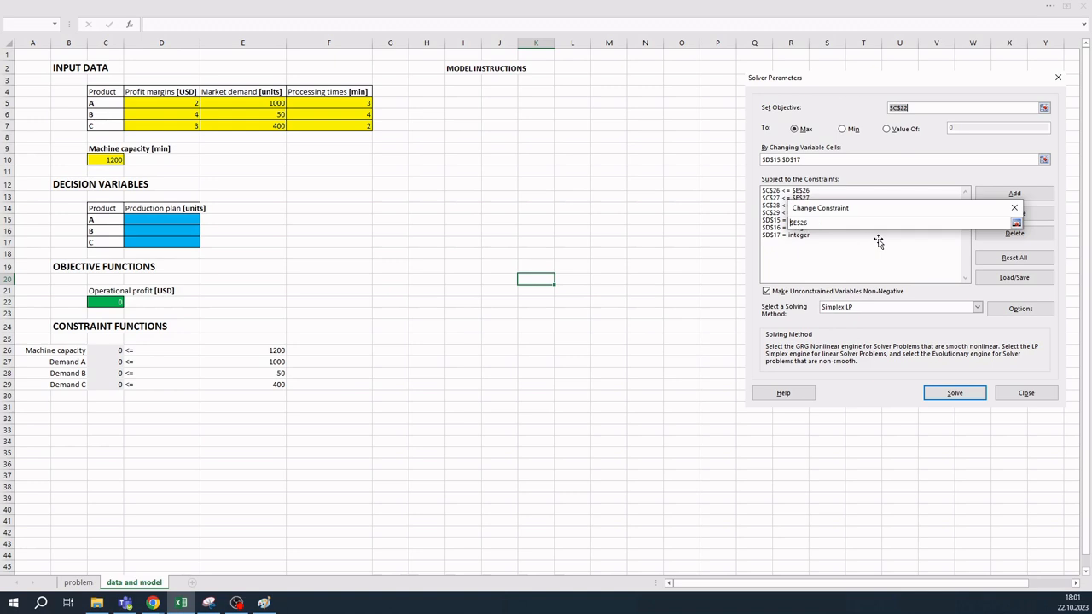
pyautogui.press('Return')
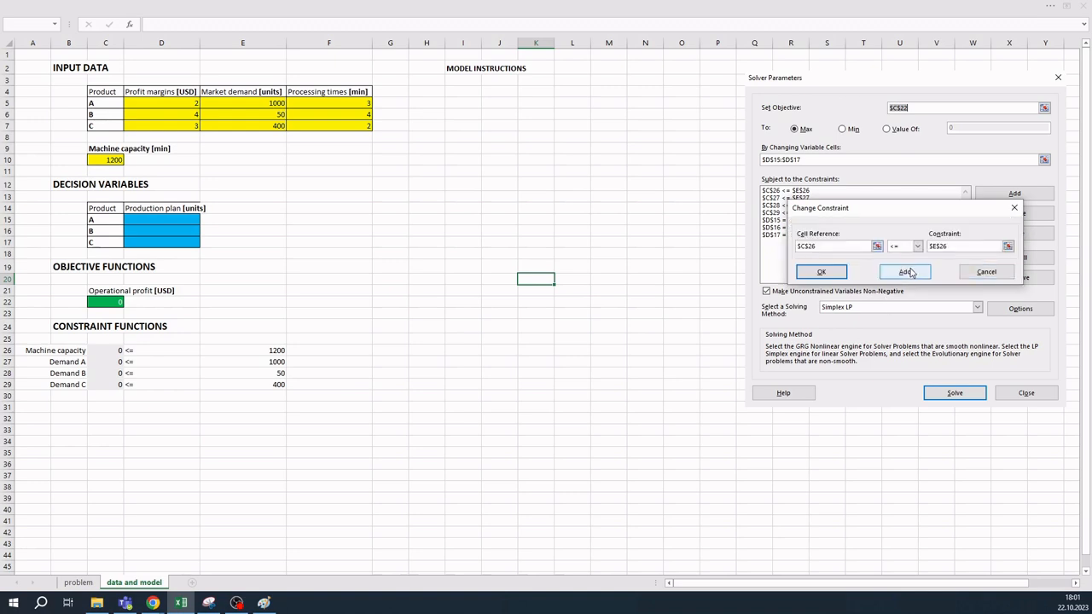
pyautogui.click(821, 273)
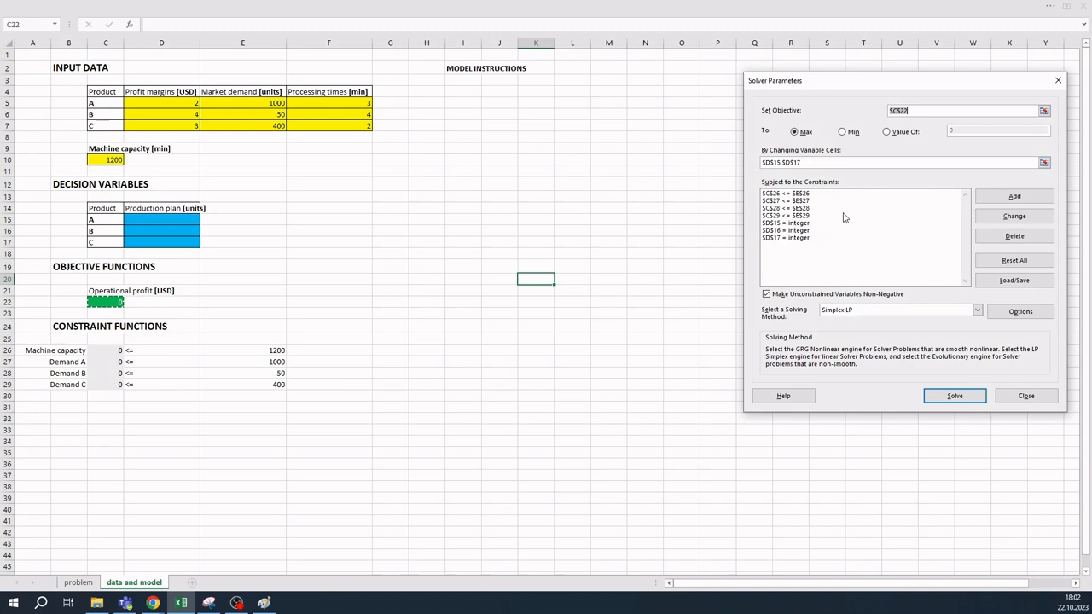
# Compare the Solver constraint list with the handwritten model in Paint, then minimize Paint to return to Solver
pyautogui.click(814, 209)
pyautogui.click(815, 217)
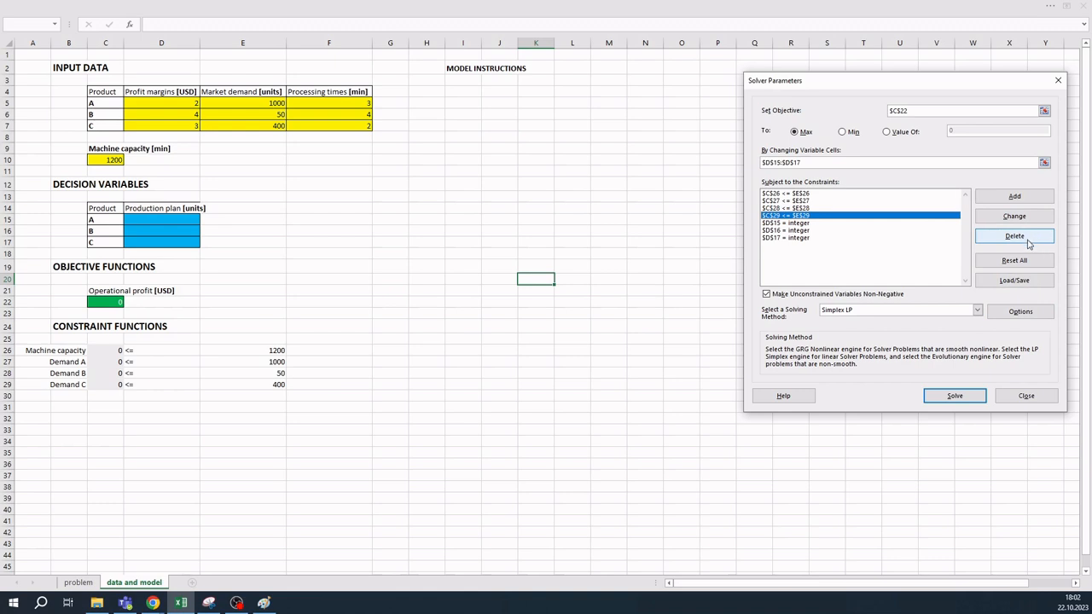
pyautogui.hotkey('alt', 'Tab')
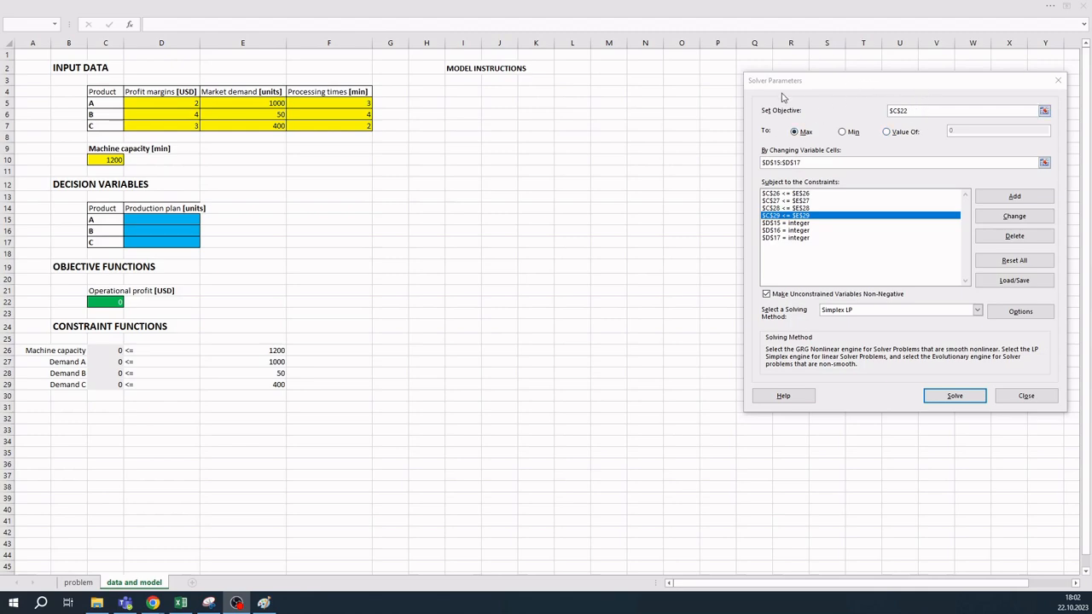
pyautogui.click(264, 604)
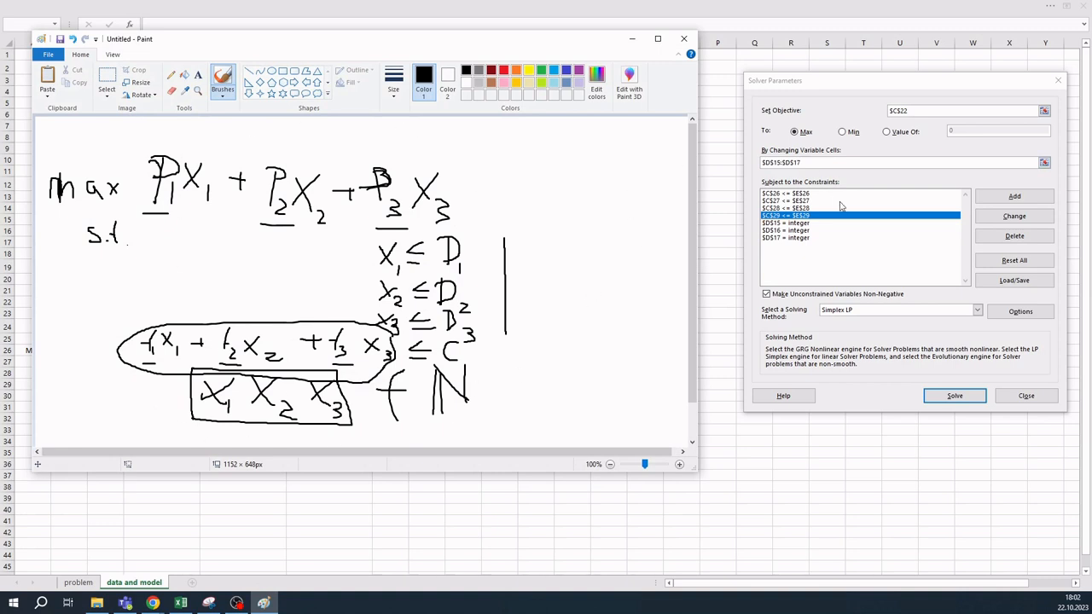
pyautogui.click(822, 82)
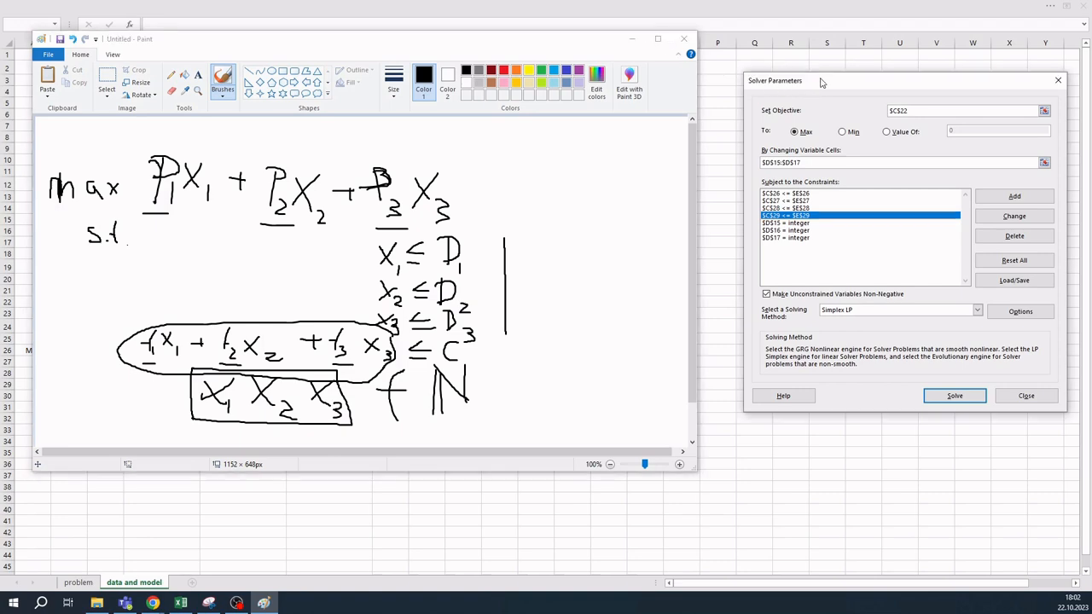
pyautogui.click(632, 38)
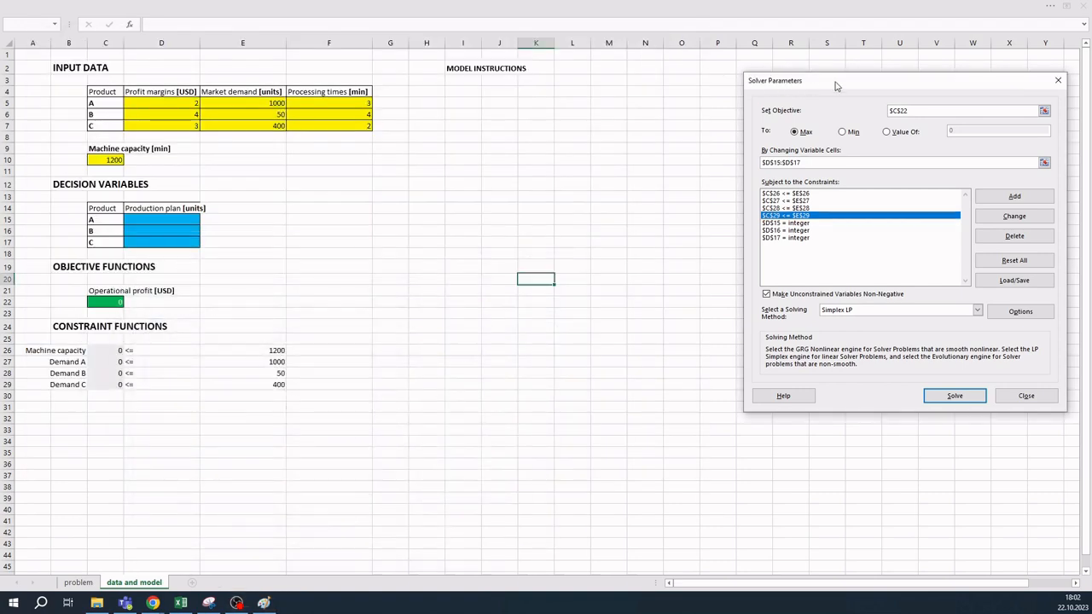
# Choose Simplex LP as the solving method, solve the model and keep the Solver solution
pyautogui.click(900, 310)
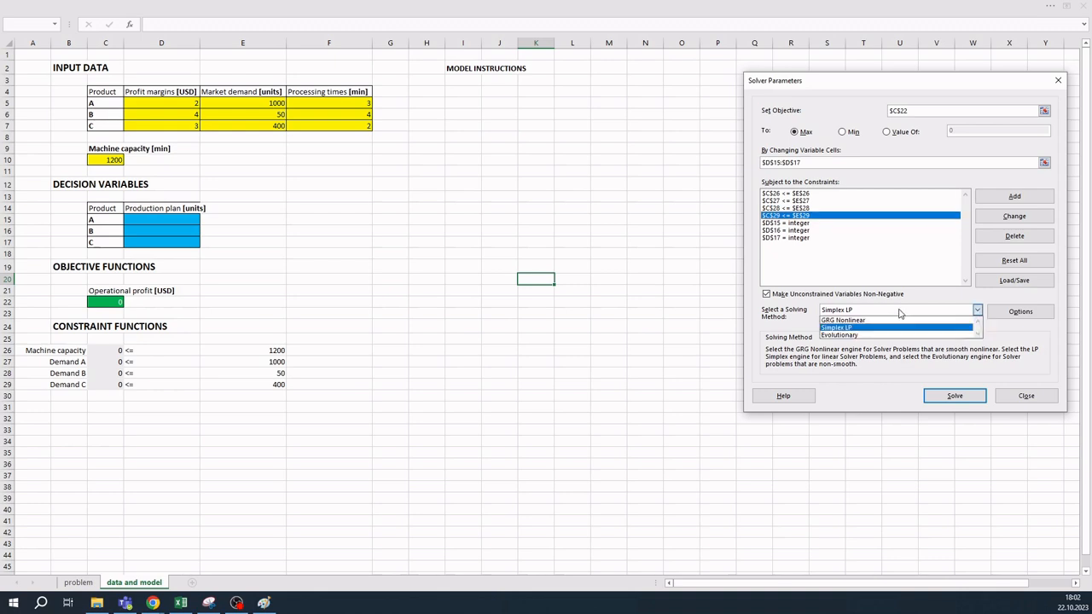
pyautogui.click(847, 329)
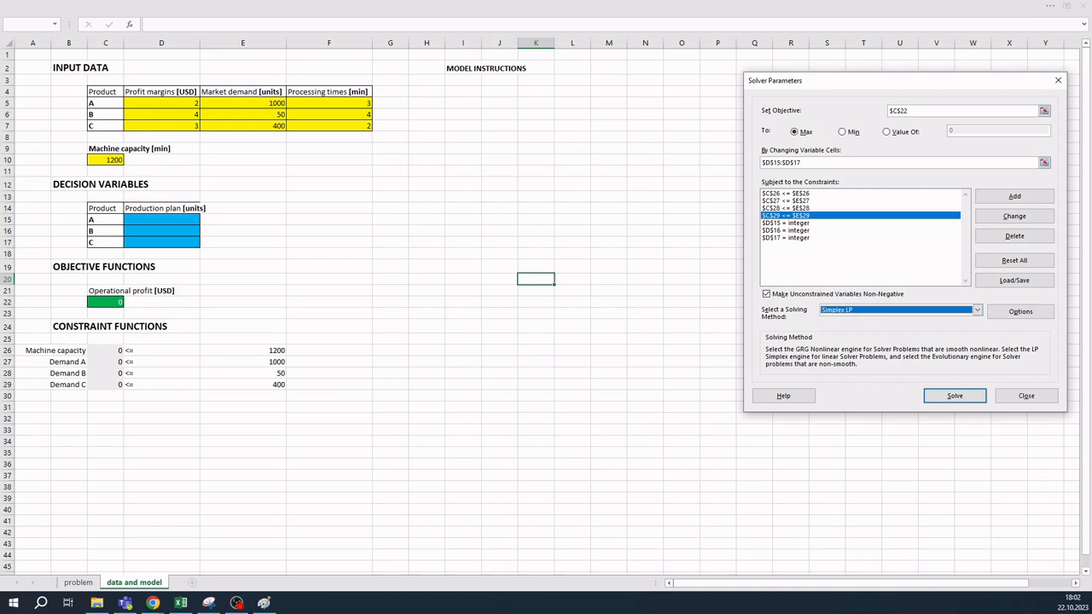
pyautogui.click(954, 399)
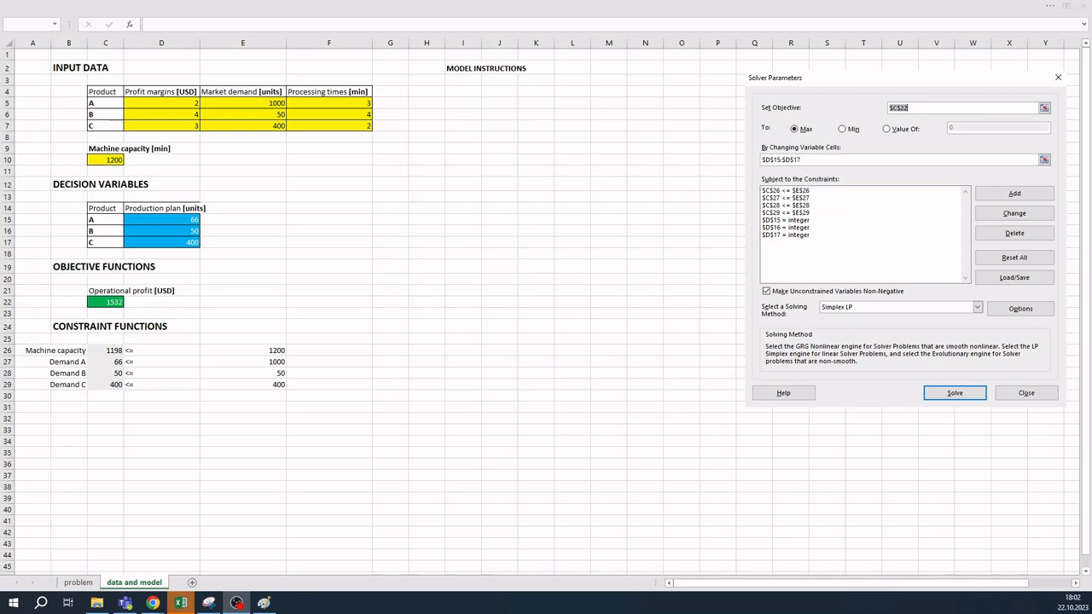
pyautogui.click(176, 607)
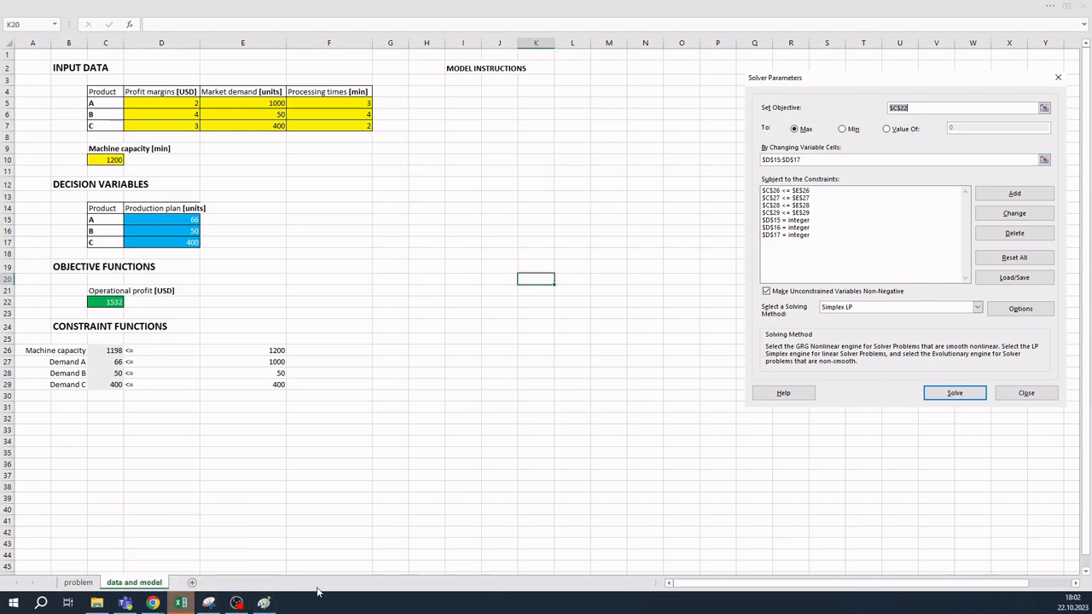
pyautogui.moveTo(1091, 202); pyautogui.dragTo(772, 173)
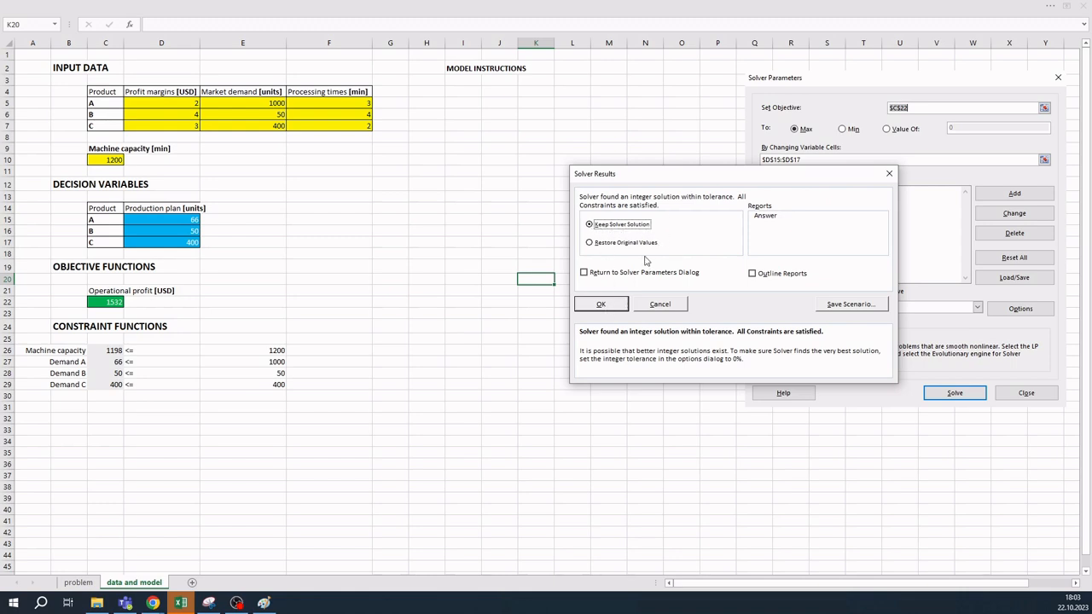
pyautogui.click(601, 305)
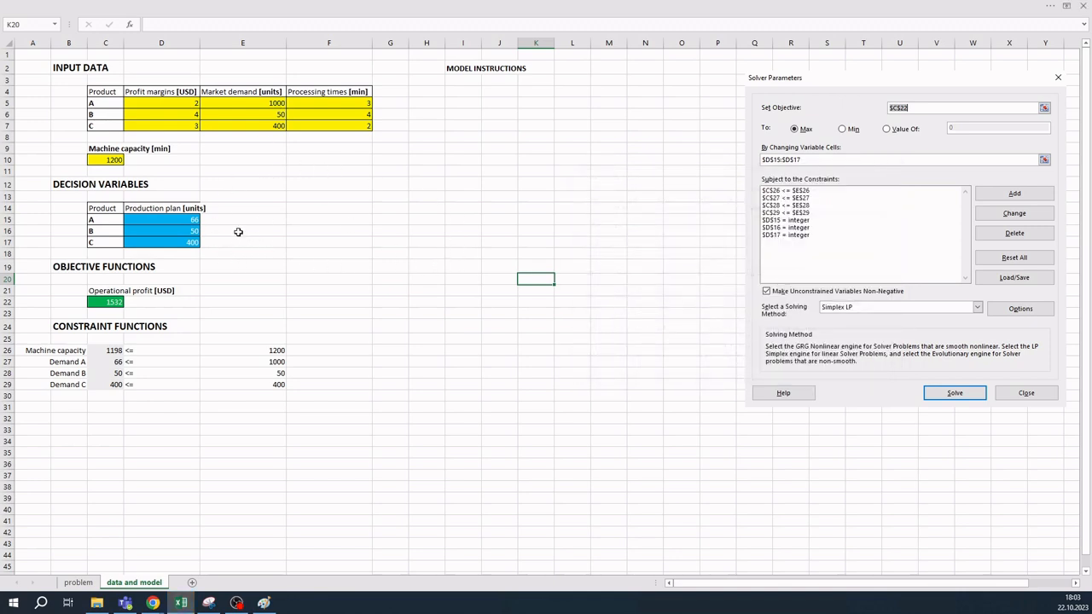
# Review the solved production plan in D15:D17 and the profit formula in C22, and record the profit 1532 in E22
pyautogui.moveTo(170, 222); pyautogui.dragTo(171, 244)
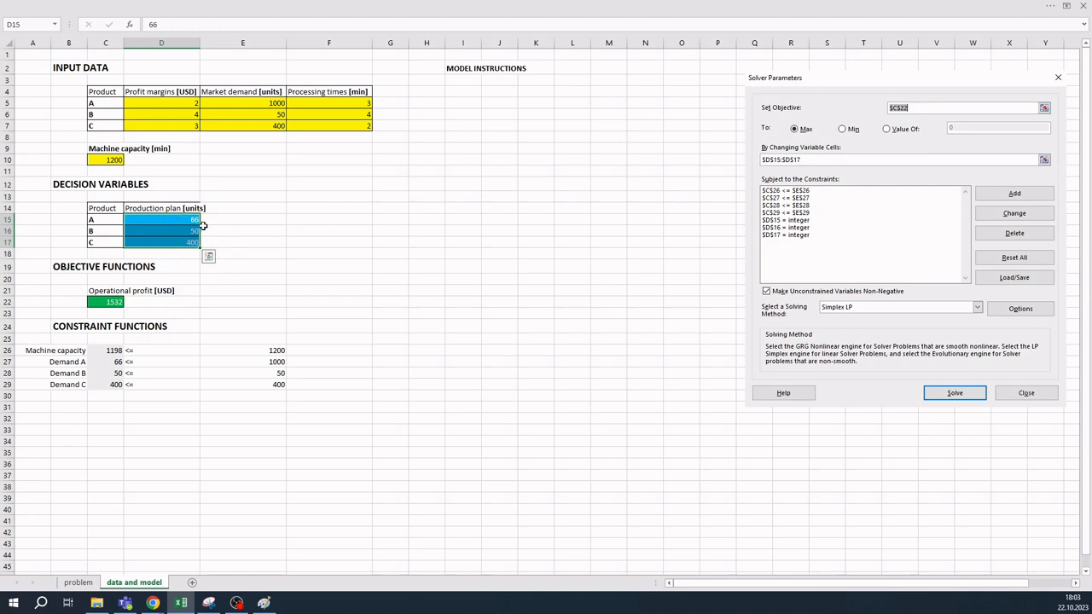
pyautogui.click(205, 229)
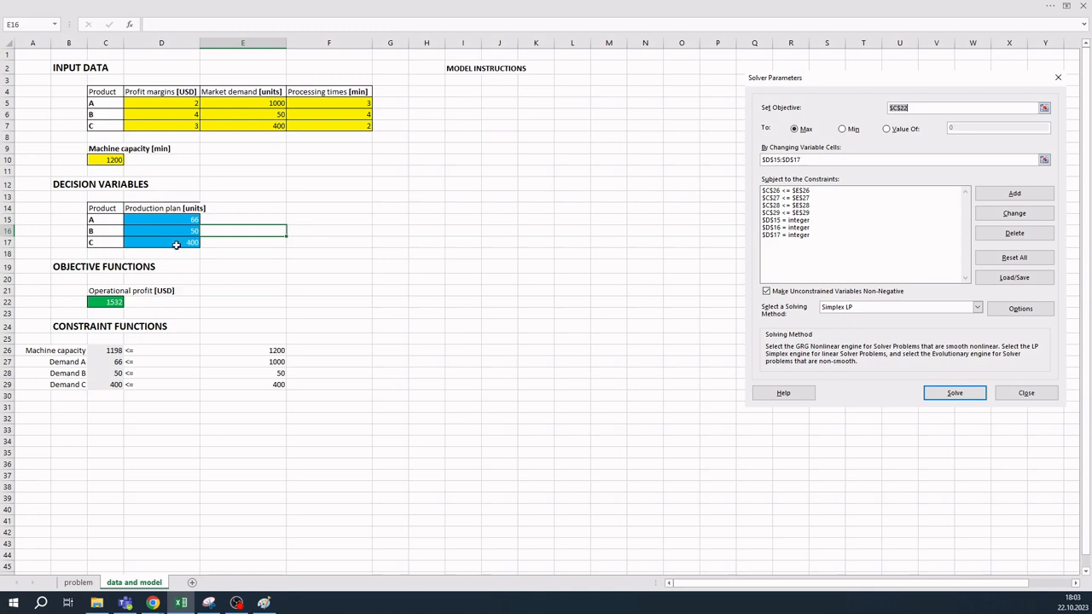
pyautogui.click(107, 305)
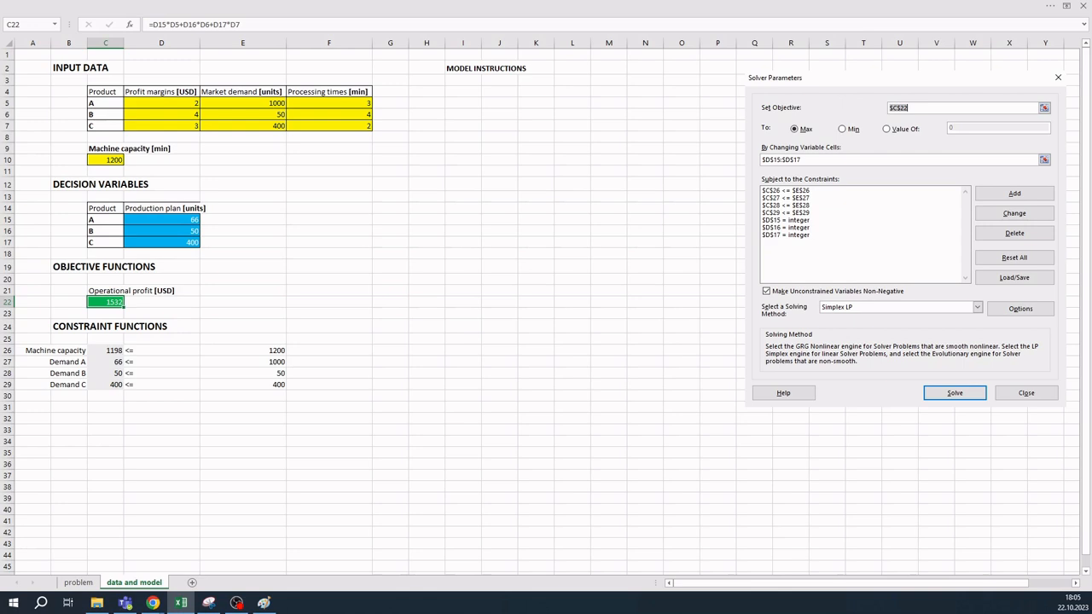
pyautogui.hotkey('alt', 'Tab')
pyautogui.moveTo(178, 218); pyautogui.dragTo(196, 242)
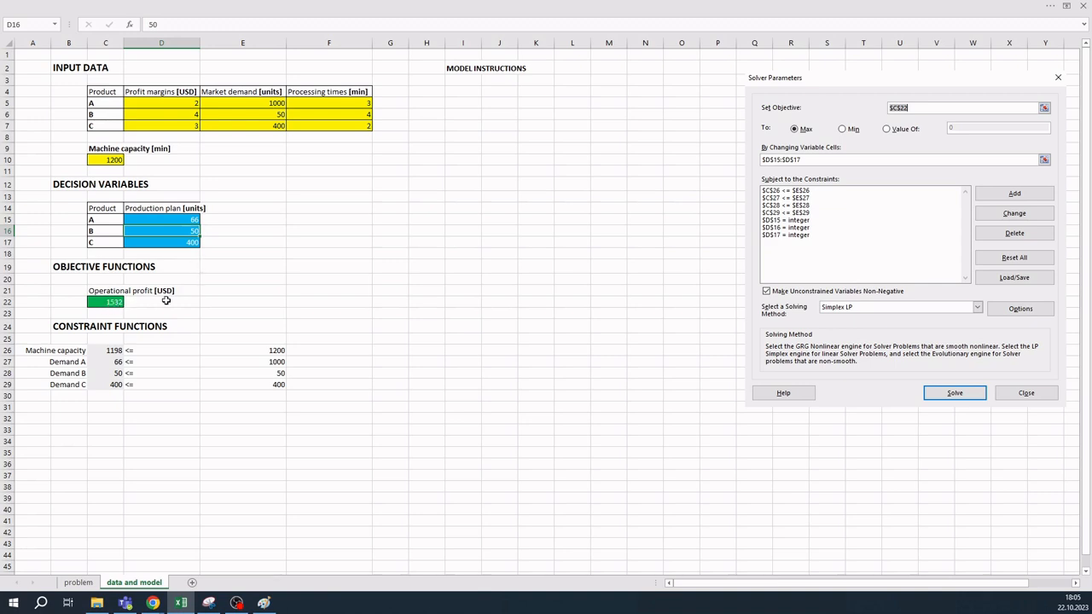
pyautogui.click(230, 300)
pyautogui.write('15')
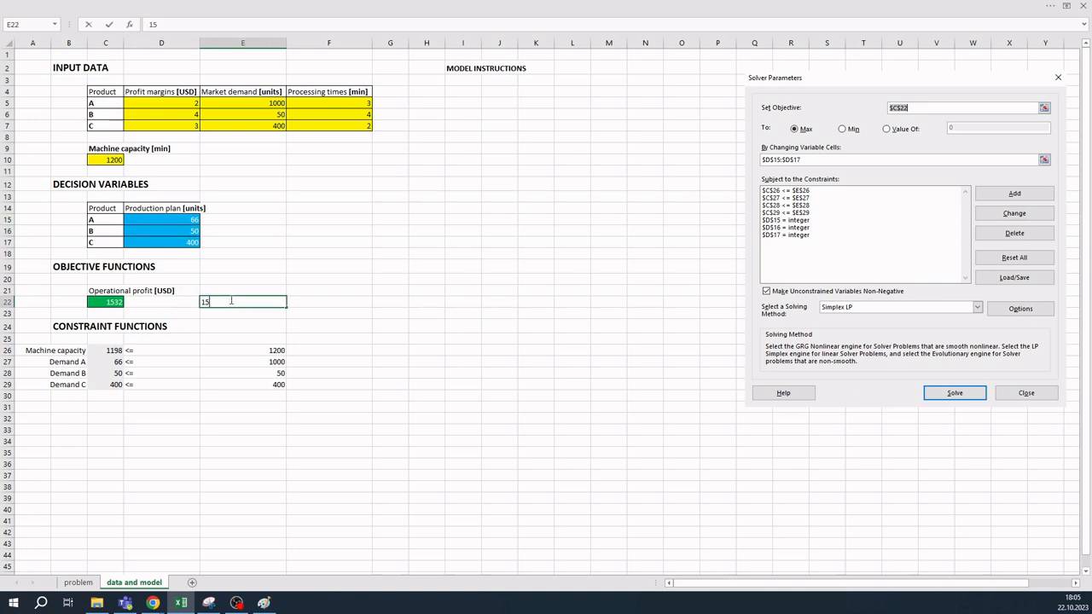
pyautogui.write('32')
pyautogui.press('Return')
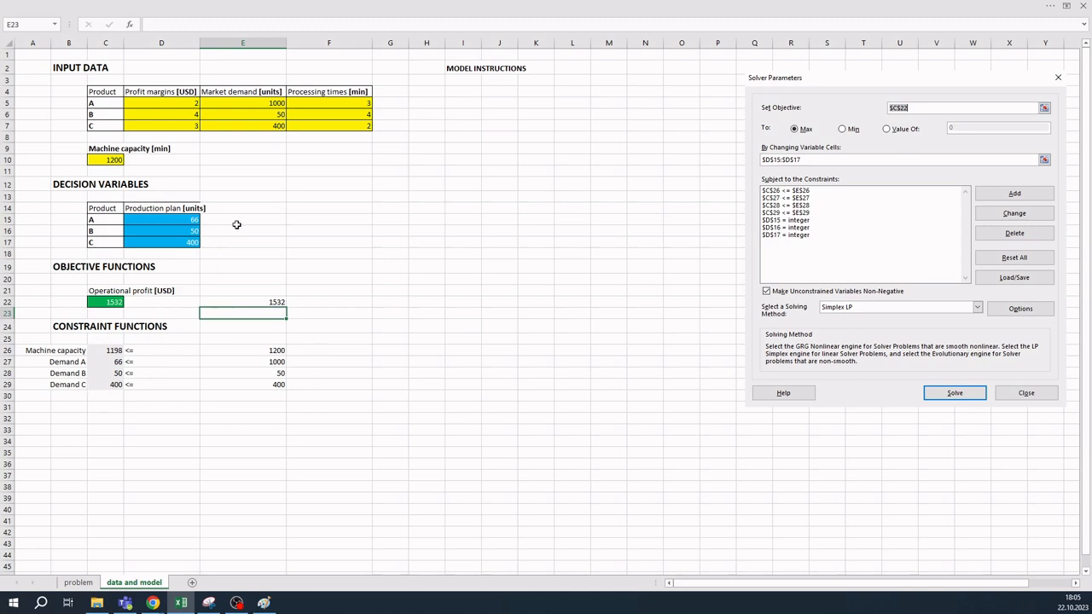
# Test an alternative production plan with 60 units of A and 55 of B, and check C28 against the demand B limit in E28
pyautogui.click(191, 223)
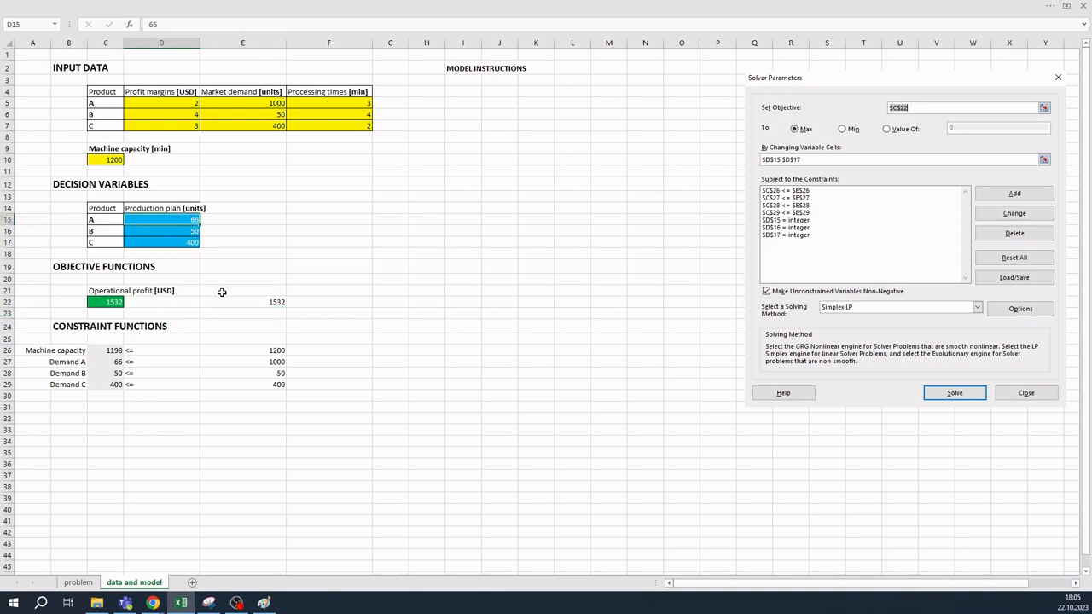
pyautogui.write('60')
pyautogui.press('Return')
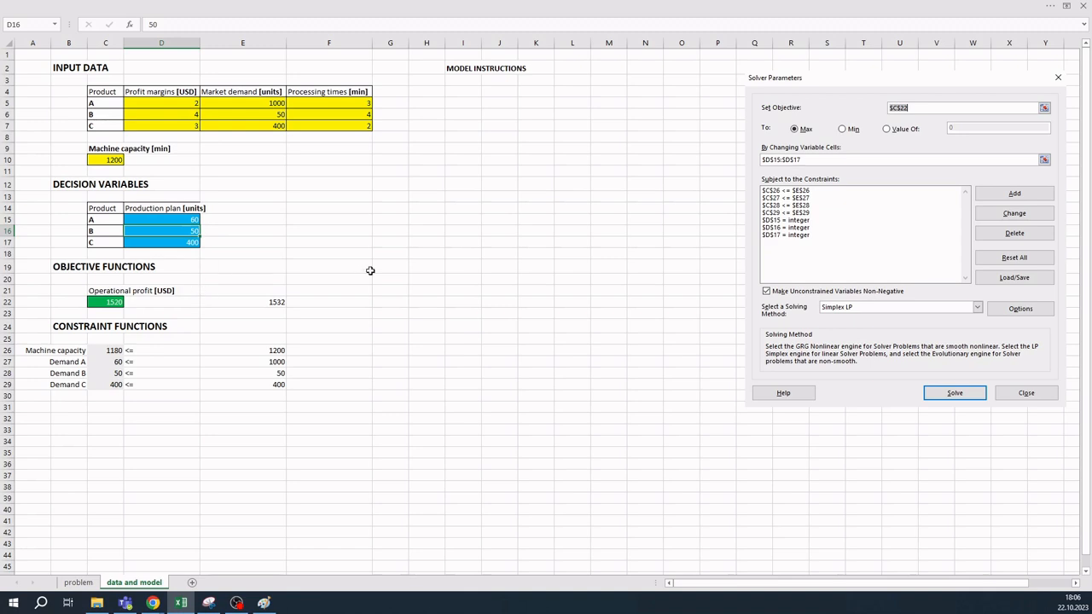
pyautogui.write('55')
pyautogui.press('Return')
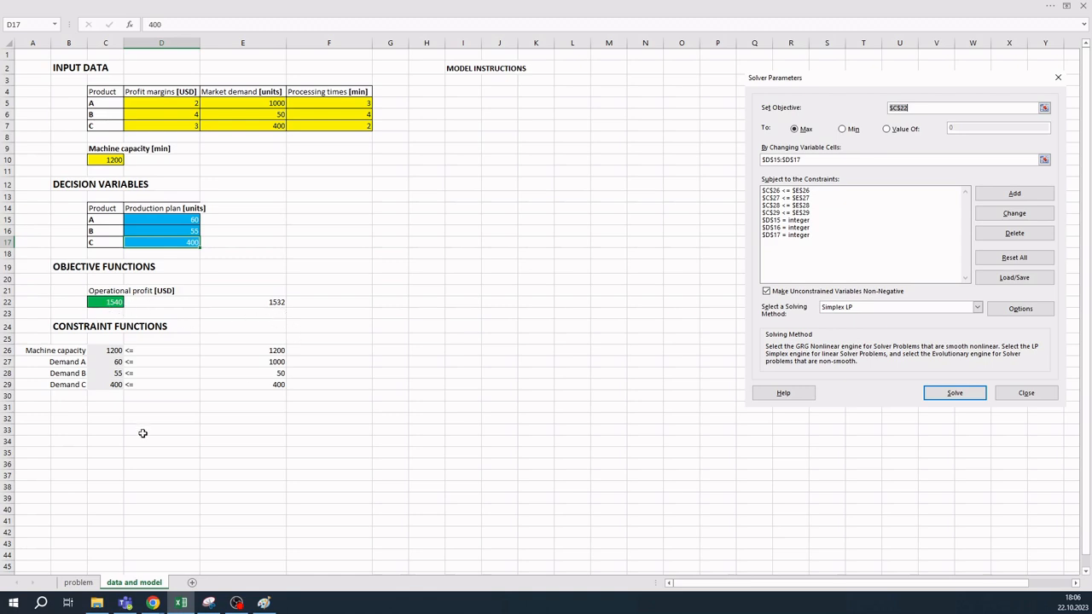
pyautogui.click(111, 377)
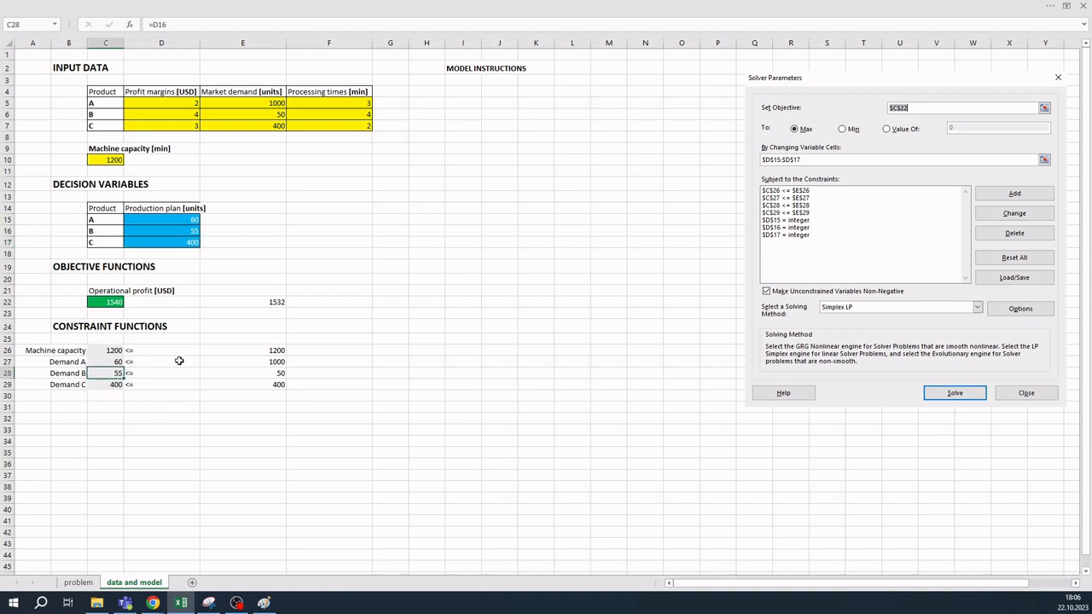
pyautogui.click(278, 376)
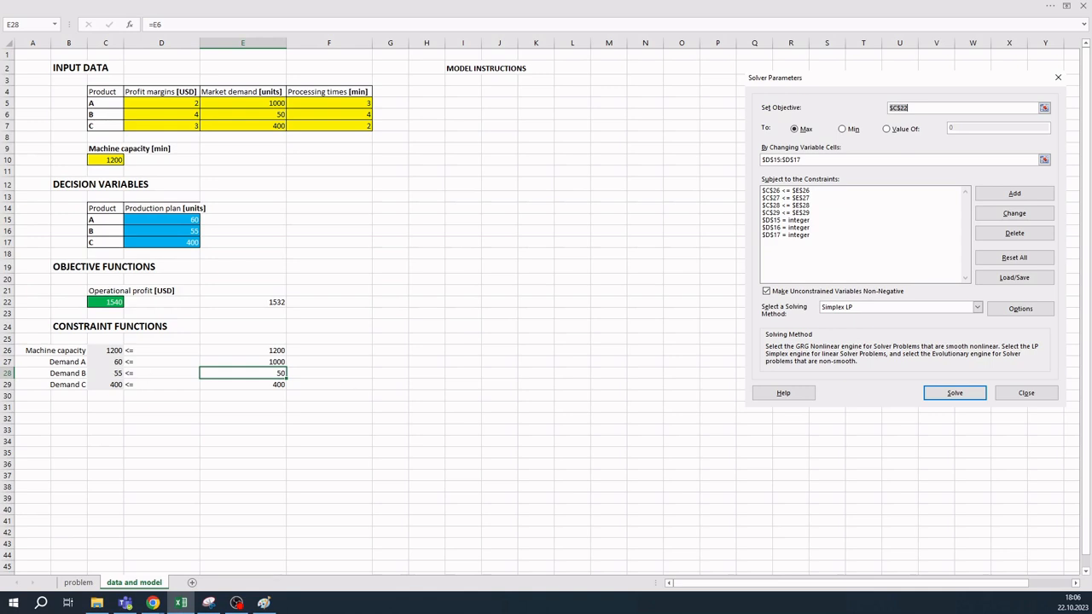
pyautogui.hotkey('alt', 'Tab')
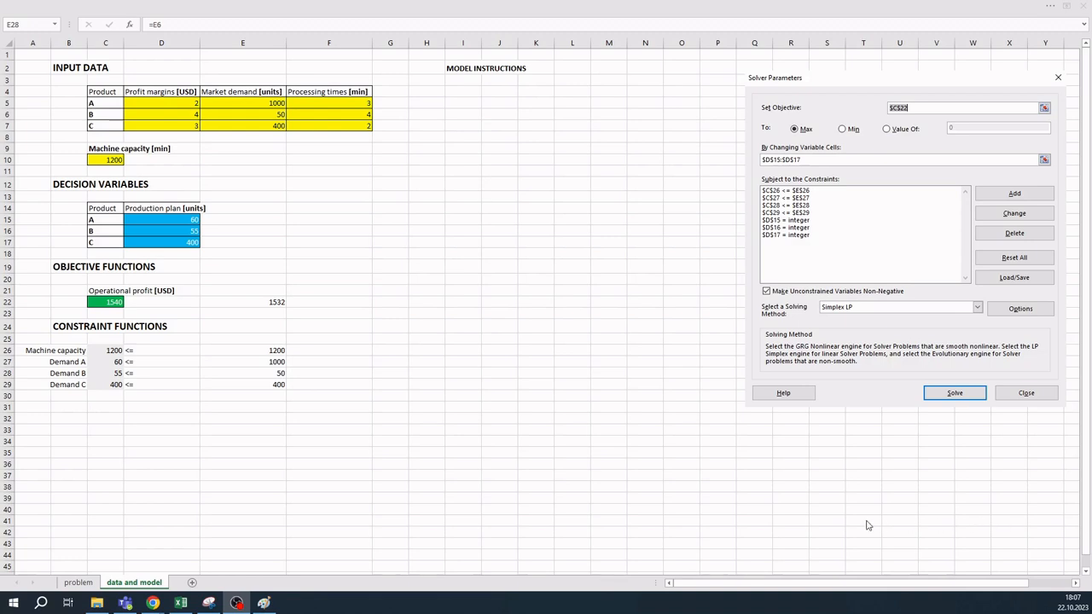